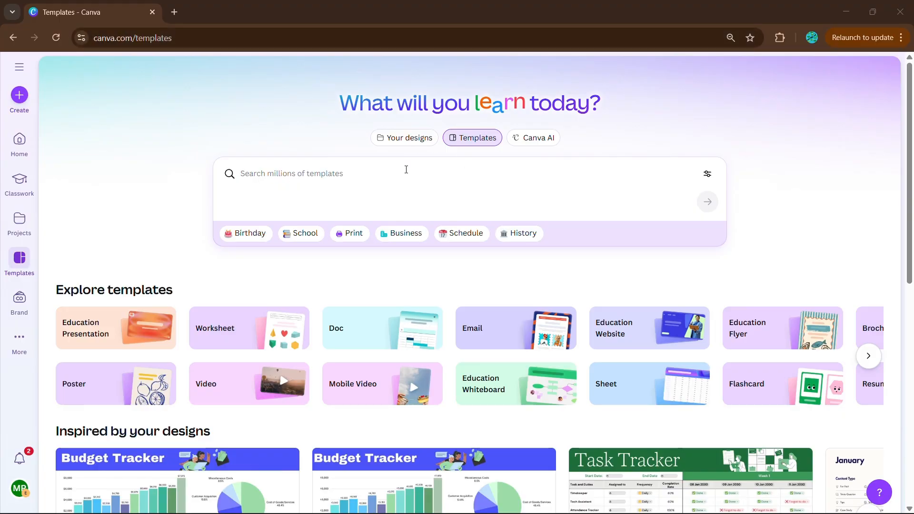
Search the template library for "tracker sheets"
{"action": "left_click", "coordinate": [279, 174]}
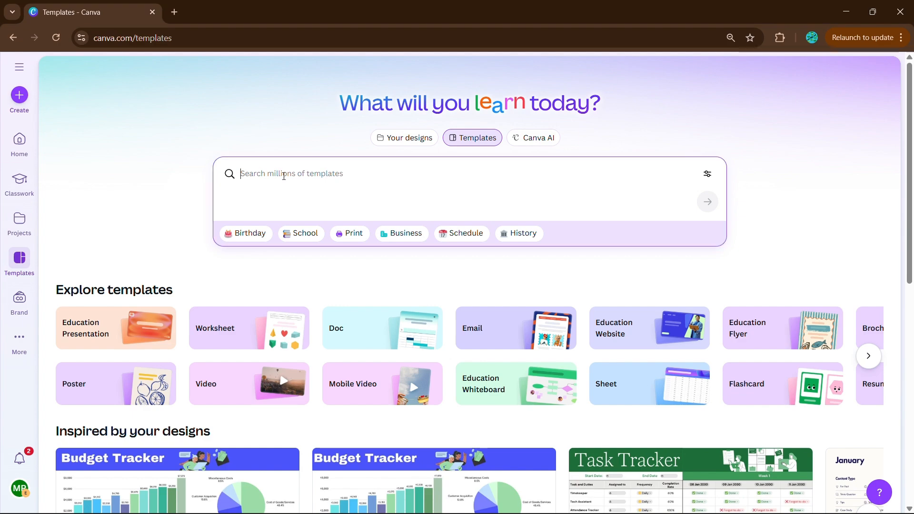
{"action": "type", "text": "tracker sheets"}
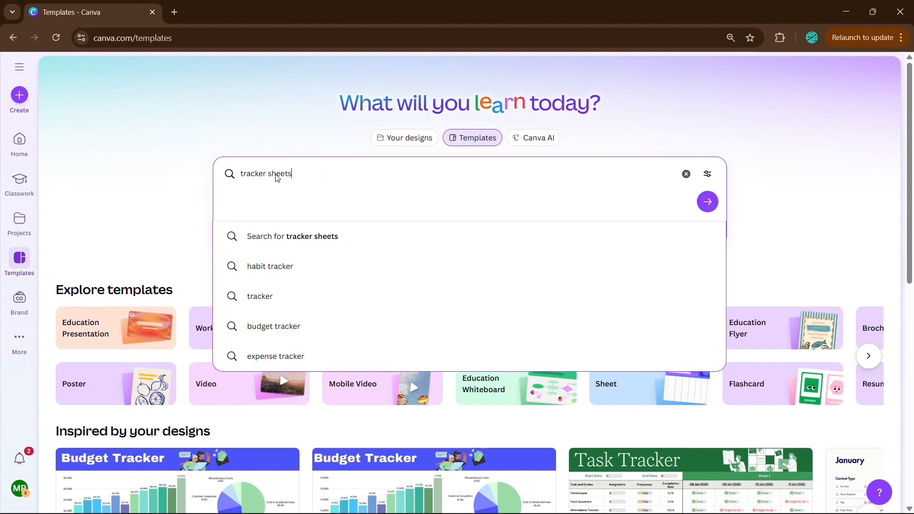
{"action": "key", "text": "Return"}
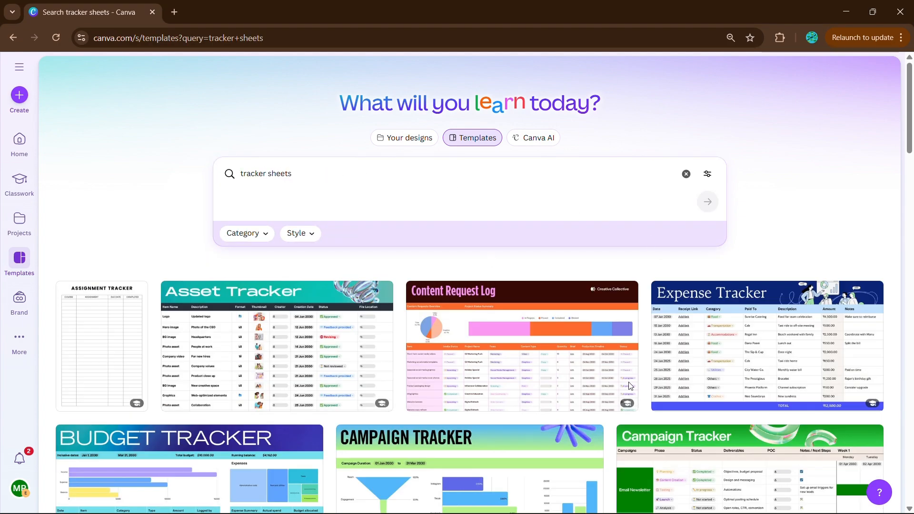
Browse the tracker sheet templates and preview the blue Expense Tracker sheet
{"action": "scroll", "coordinate": [648, 337], "scroll_direction": "down", "scroll_amount": 10}
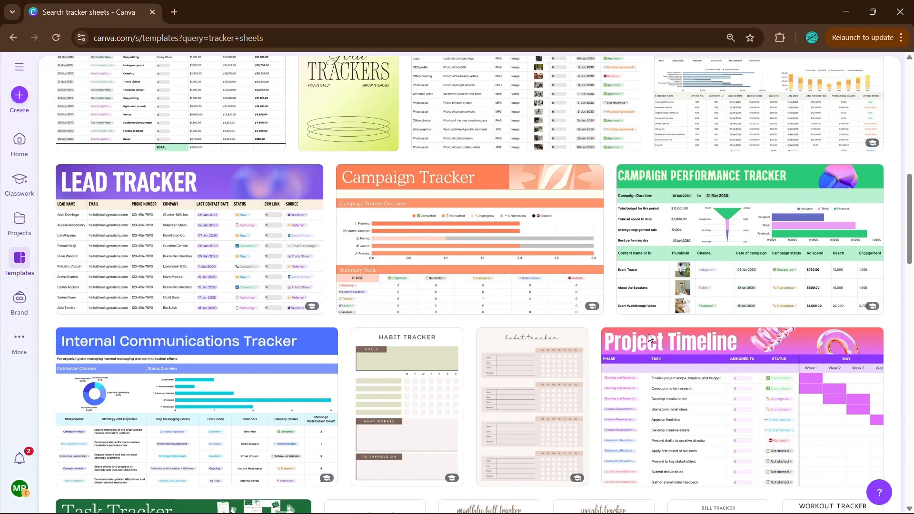
{"action": "scroll", "coordinate": [649, 336], "scroll_direction": "up", "scroll_amount": 10}
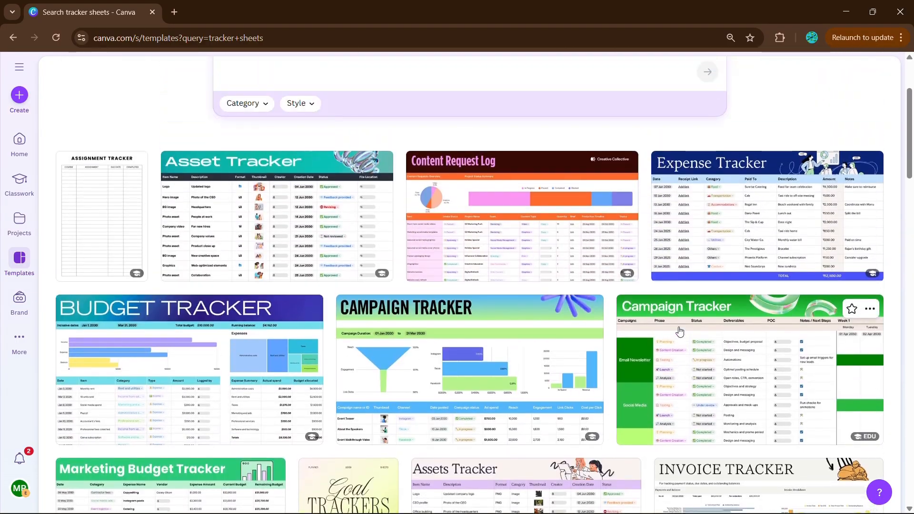
{"action": "scroll", "coordinate": [679, 331], "scroll_direction": "up", "scroll_amount": 1}
{"action": "left_click", "coordinate": [779, 244]}
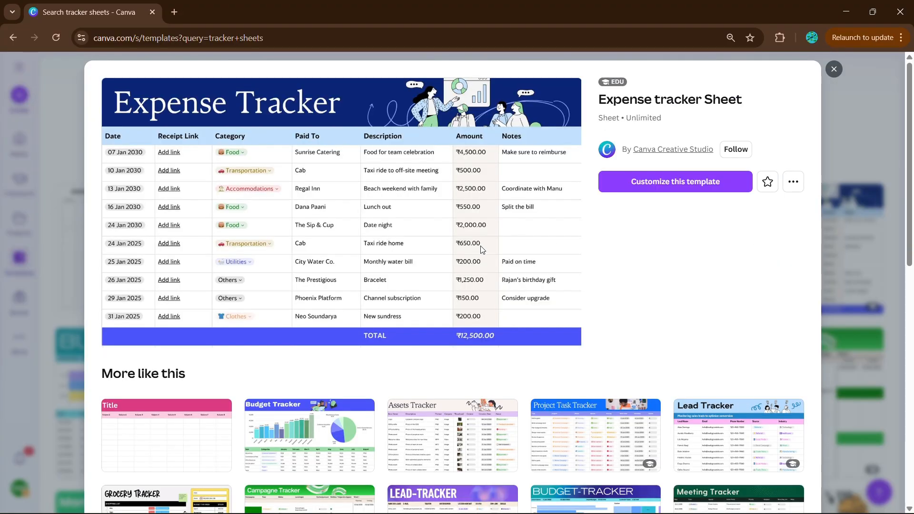
Choose the Project Task Tracker sheet from the similar templates and open it for customizing
{"action": "scroll", "coordinate": [623, 294], "scroll_direction": "down", "scroll_amount": 1}
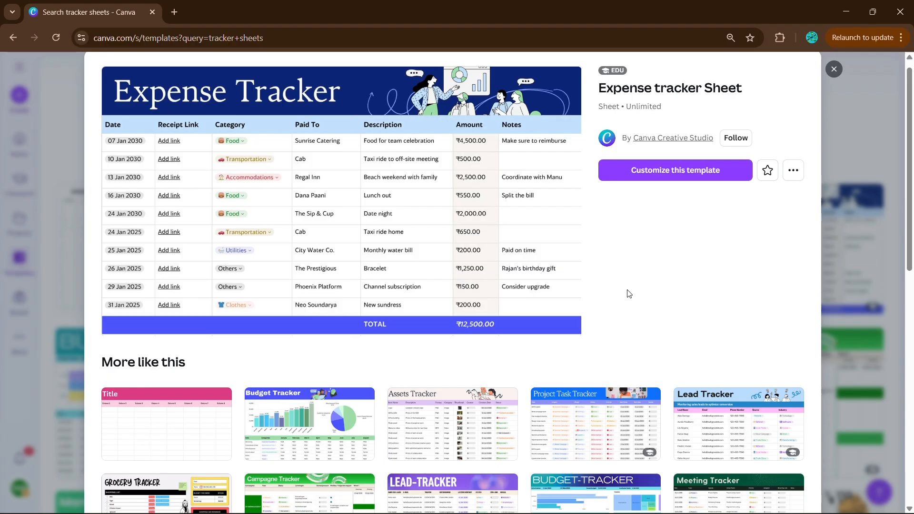
{"action": "scroll", "coordinate": [623, 297], "scroll_direction": "down", "scroll_amount": 2}
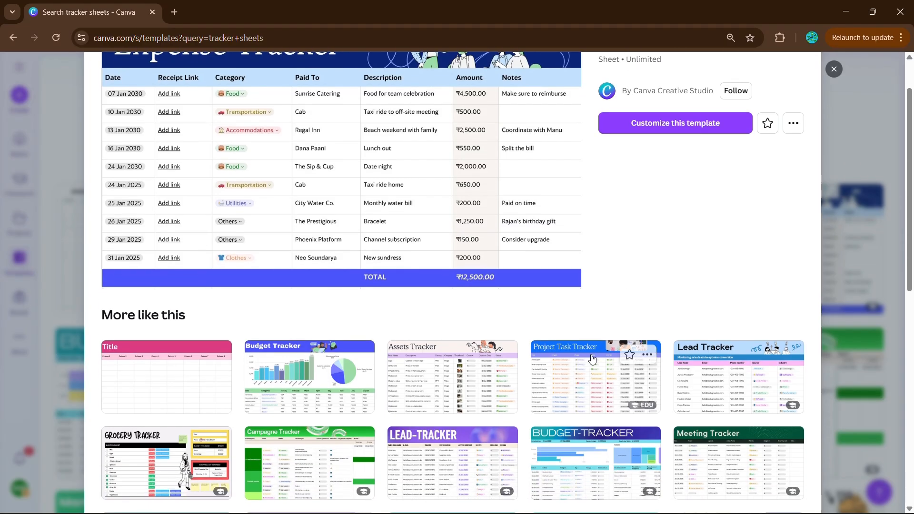
{"action": "left_click", "coordinate": [592, 358]}
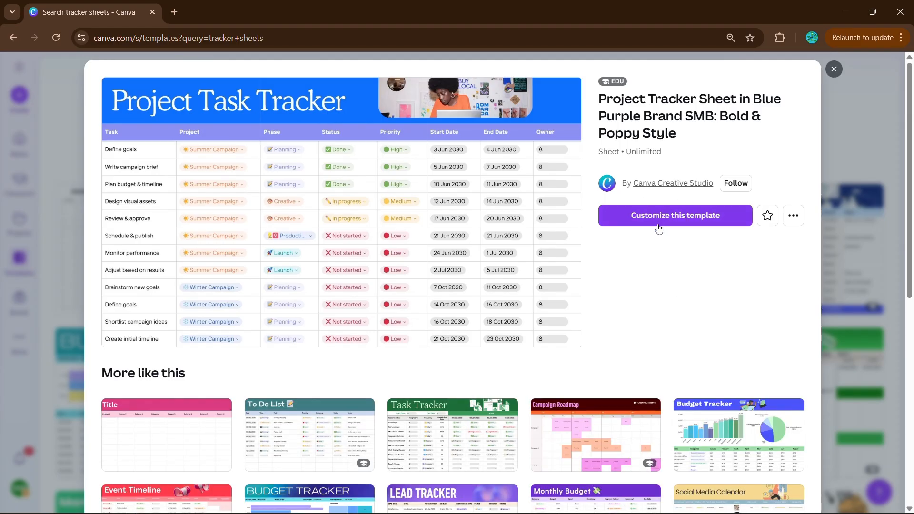
{"action": "left_click", "coordinate": [678, 219]}
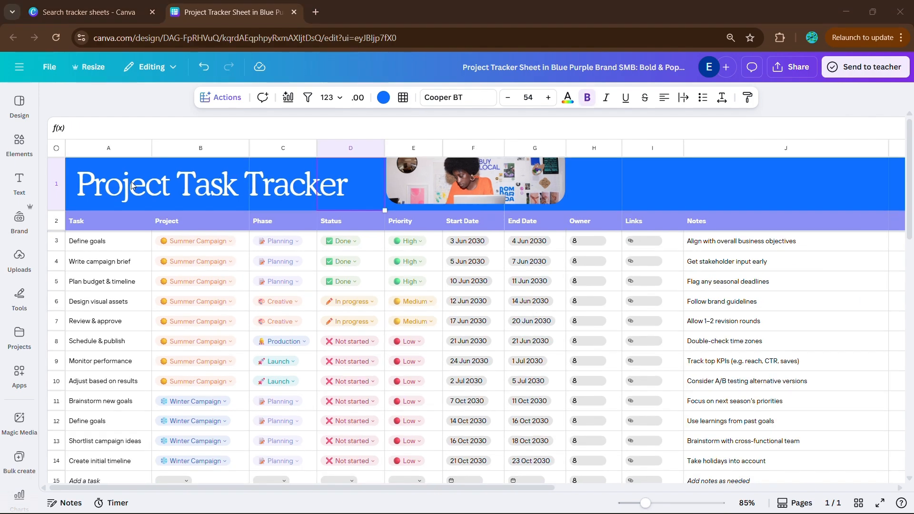
Retitle the sheet "Wellness Tracker 2026" and rename the Project, Phase and Status headers to SLEEP, EXERCISE and STRESS
{"action": "double_click", "coordinate": [126, 184]}
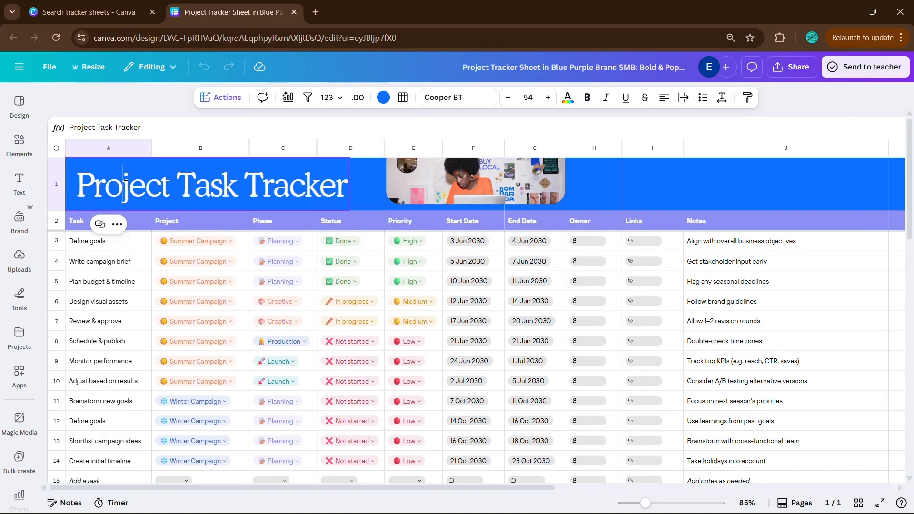
{"action": "type", "text": "Wellness Tracker 2026"}
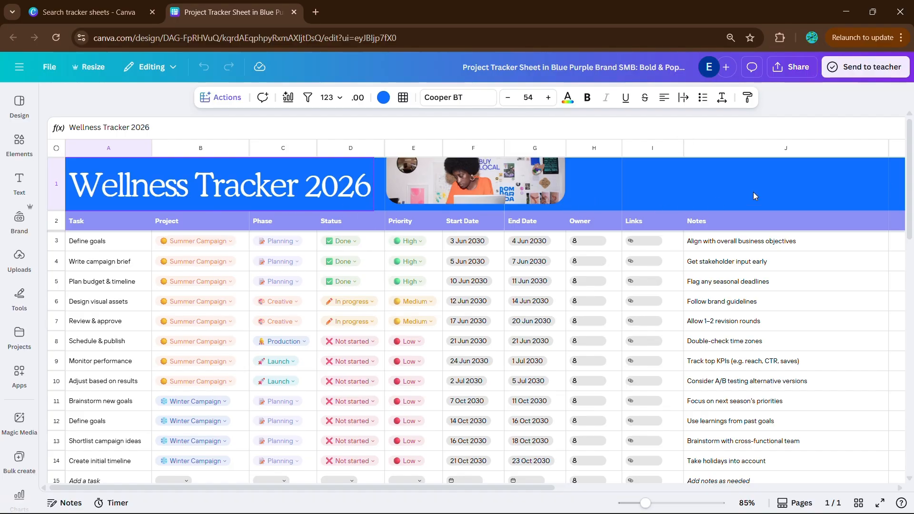
{"action": "left_click", "coordinate": [181, 218]}
{"action": "type", "text": "SLEEP"}
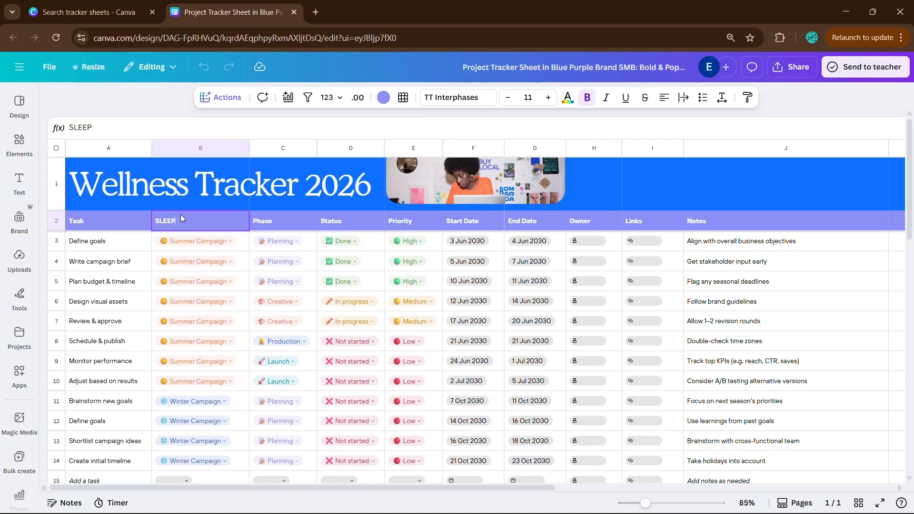
{"action": "key", "text": "Tab"}
{"action": "type", "text": "EXERCISE"}
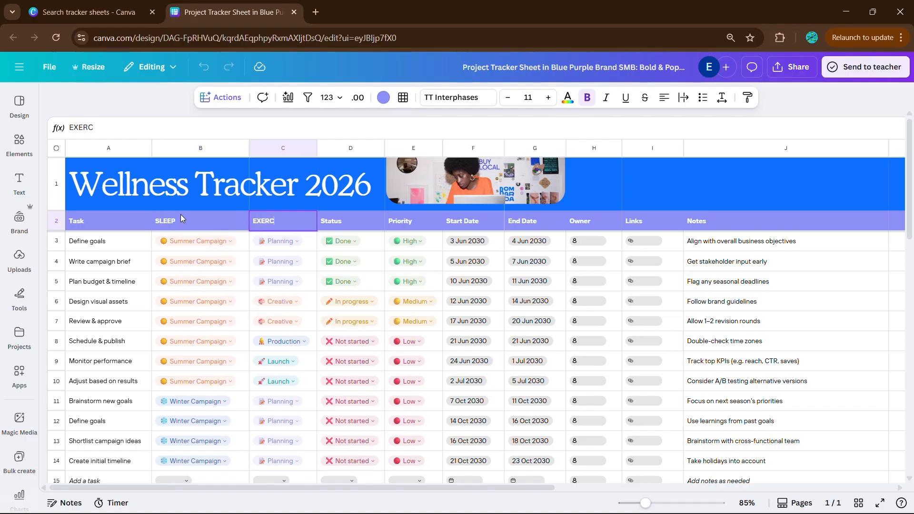
{"action": "key", "text": "Tab"}
{"action": "type", "text": "STRESS"}
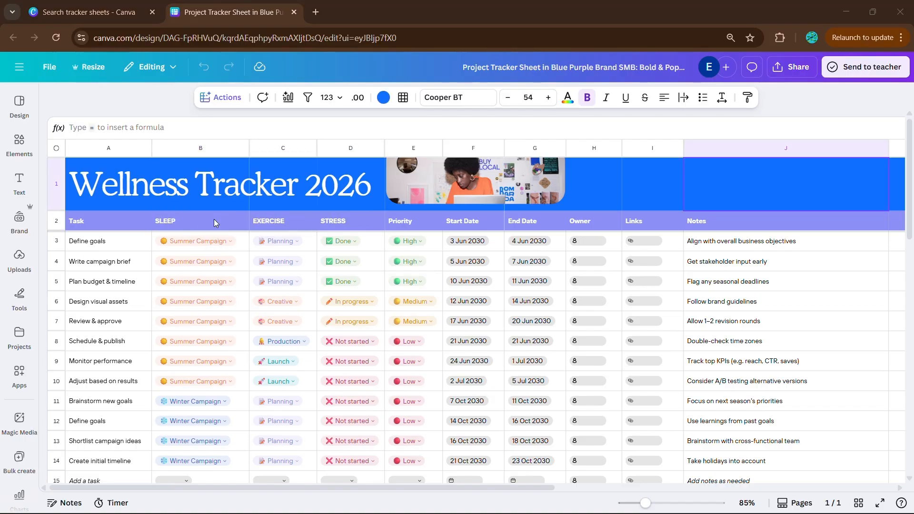
In the first SLEEP dropdown, delete the Summer Campaign and Winter Campaign options and add a "1 hour" option
{"action": "left_click", "coordinate": [221, 247]}
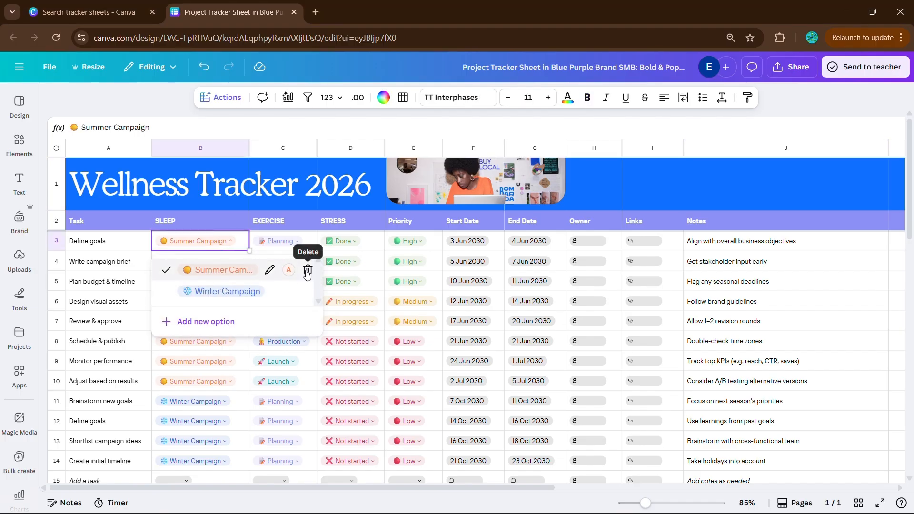
{"action": "left_click", "coordinate": [308, 270]}
{"action": "left_click", "coordinate": [195, 301]}
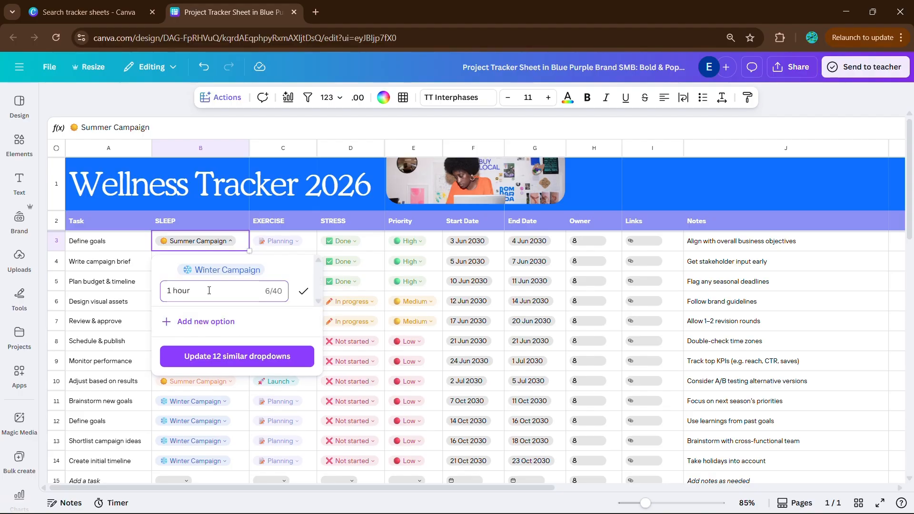
{"action": "key", "text": "Return"}
{"action": "left_click", "coordinate": [306, 271]}
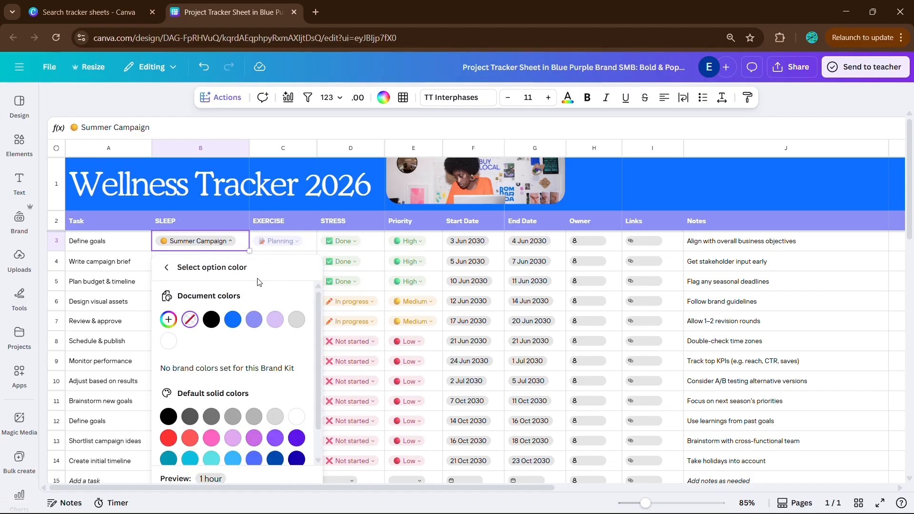
Give the 1 hour option a custom red color, #FF0000
{"action": "left_click", "coordinate": [170, 290]}
{"action": "left_click_drag", "start_coordinate": [171, 311], "coordinate": [422, 272]}
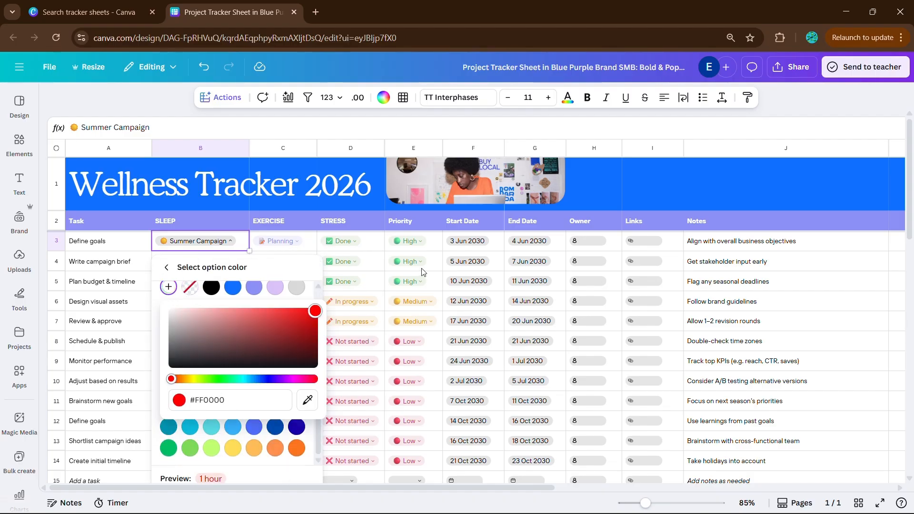
{"action": "left_click", "coordinate": [277, 266]}
{"action": "left_click", "coordinate": [166, 267]}
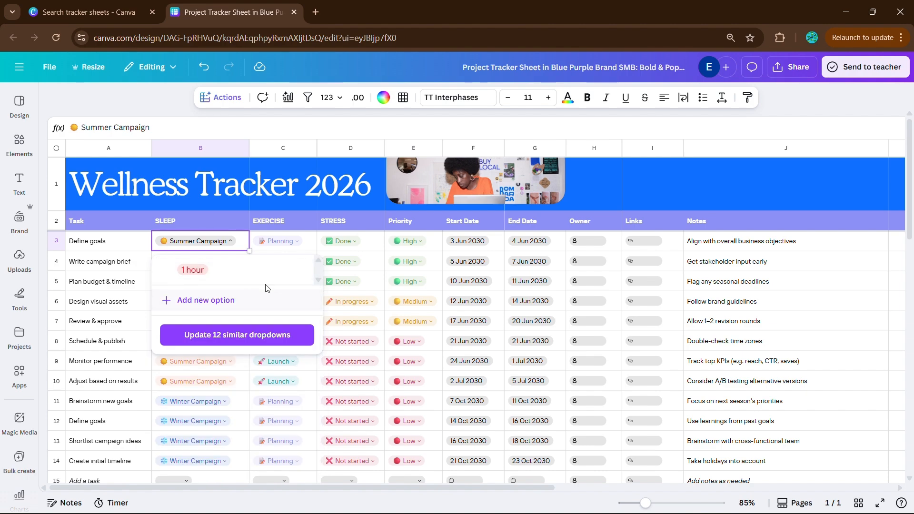
Add "2 hrs" and "3 hrs" options to the first SLEEP dropdown and set the cell to 1 hour
{"action": "left_click", "coordinate": [222, 298]}
{"action": "type", "text": "2 hrs"}
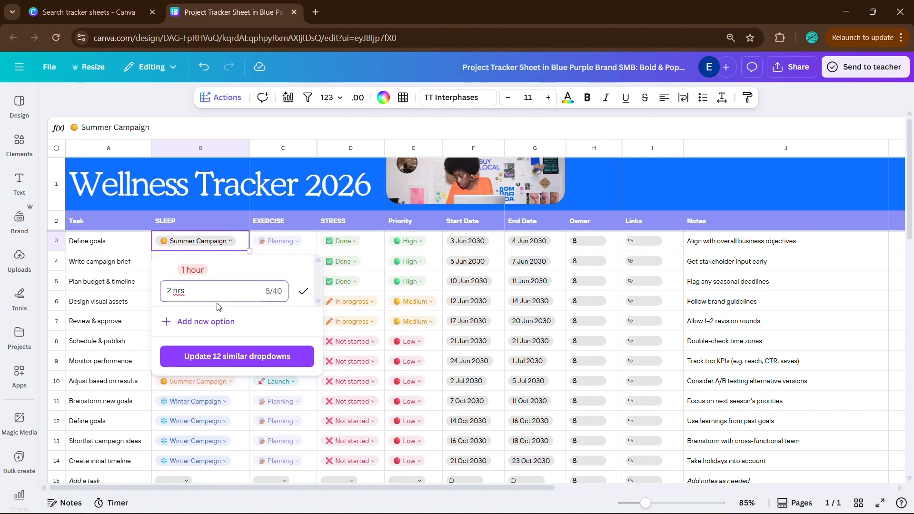
{"action": "key", "text": "Return"}
{"action": "left_click", "coordinate": [210, 320]}
{"action": "type", "text": "3 hrs"}
{"action": "key", "text": "Return"}
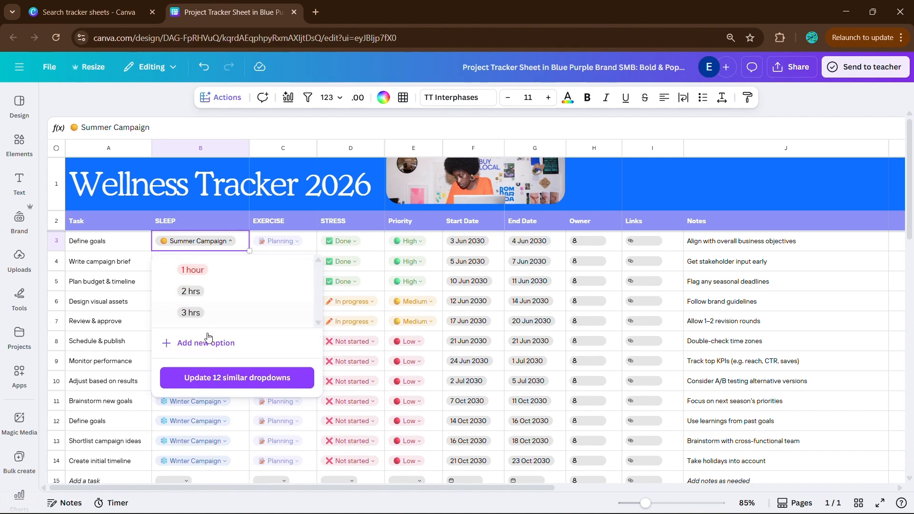
{"action": "left_click", "coordinate": [219, 269]}
{"action": "left_click", "coordinate": [486, 309]}
Add "4 hrs" and "5 hrs" options to the first SLEEP dropdown
{"action": "left_click", "coordinate": [171, 241]}
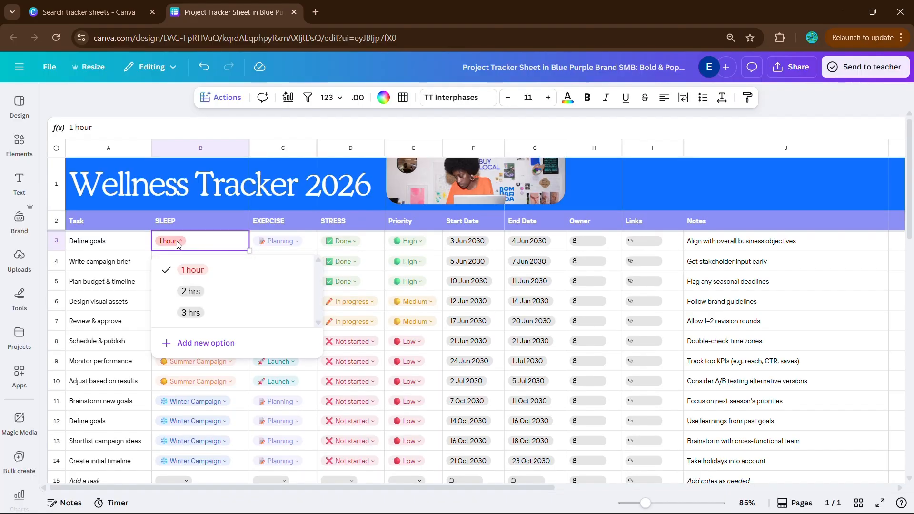
{"action": "left_click", "coordinate": [267, 268]}
{"action": "left_click", "coordinate": [195, 349]}
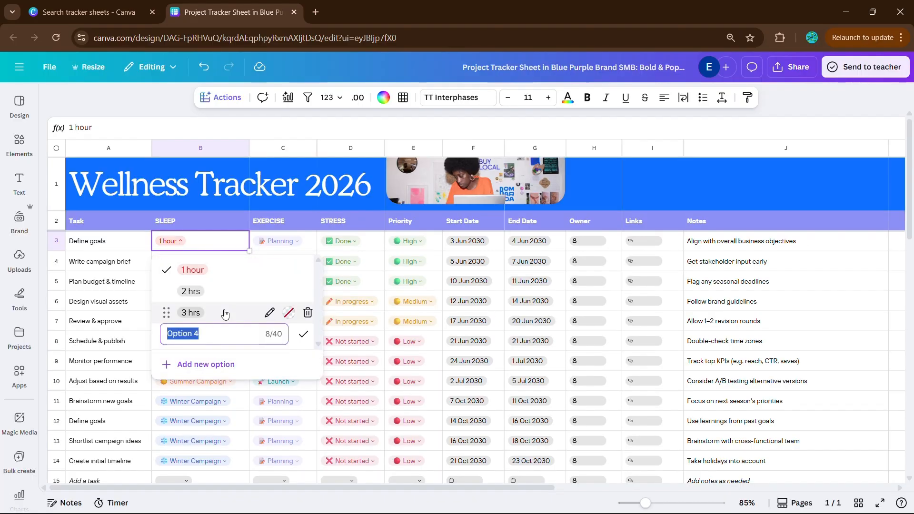
{"action": "type", "text": "4 hrs"}
{"action": "key", "text": "Return"}
{"action": "left_click", "coordinate": [203, 363]}
{"action": "type", "text": "5"}
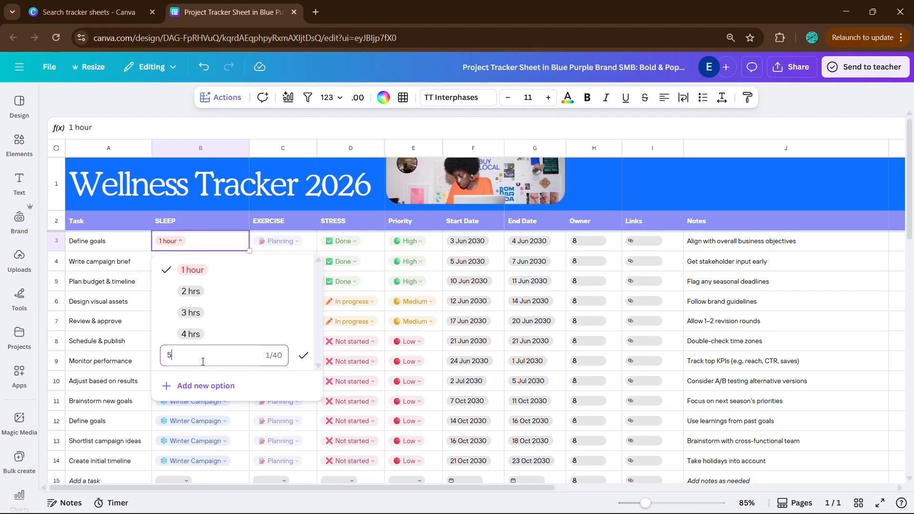
{"action": "type", "text": " hrs"}
{"action": "key", "text": "Return"}
Add "6 hrs", "7 hrs" and "8 hrs" options to the first SLEEP dropdown
{"action": "left_click", "coordinate": [185, 385]}
{"action": "type", "text": "6 hrs"}
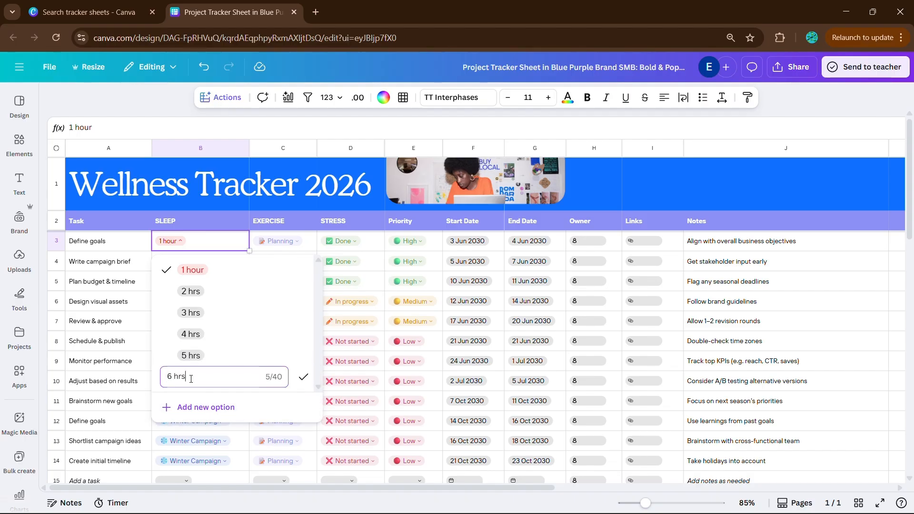
{"action": "key", "text": "Return"}
{"action": "left_click", "coordinate": [204, 407]}
{"action": "type", "text": "7 hrs"}
{"action": "key", "text": "Return"}
{"action": "left_click", "coordinate": [204, 407]}
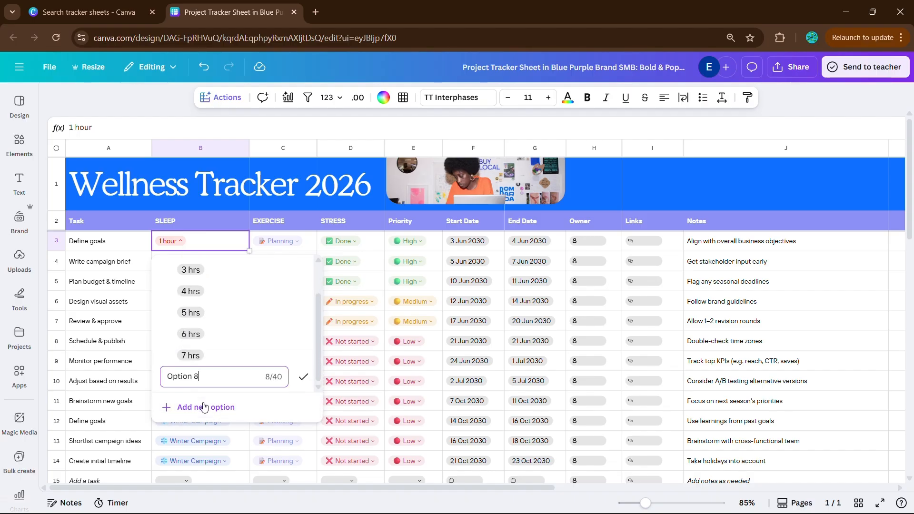
{"action": "type", "text": "8 hrs"}
{"action": "key", "text": "Return"}
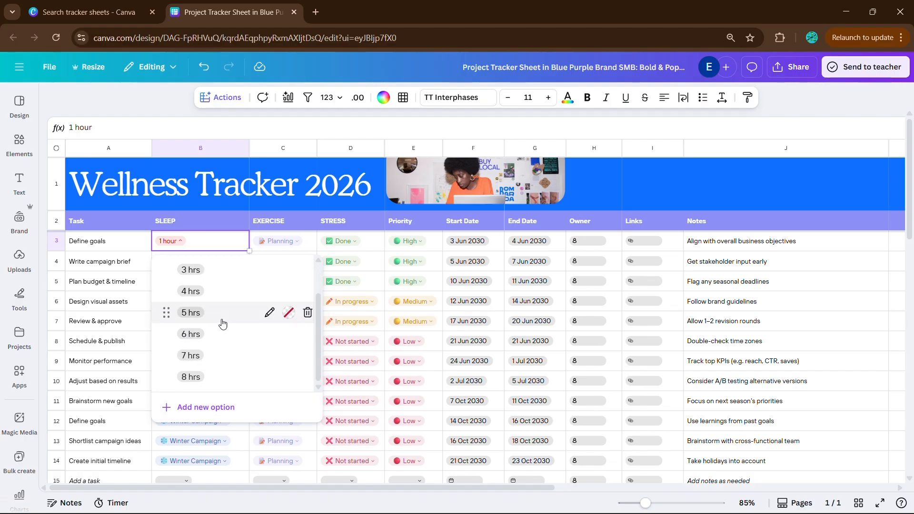
Color the 2 hrs option of the SLEEP dropdown with a default solid red
{"action": "scroll", "coordinate": [222, 324], "scroll_direction": "up", "scroll_amount": 2}
{"action": "left_click", "coordinate": [270, 291]}
{"action": "key", "text": "Return"}
{"action": "left_click", "coordinate": [289, 291]}
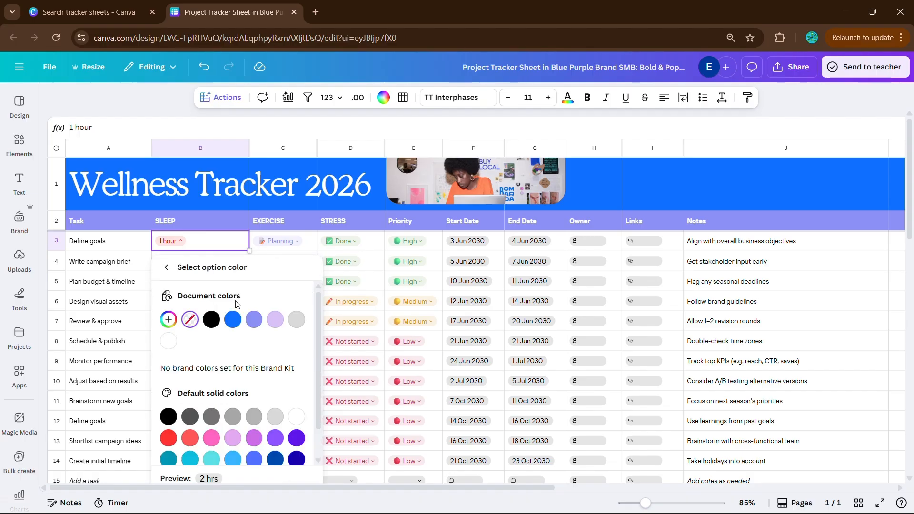
{"action": "scroll", "coordinate": [237, 305], "scroll_direction": "down", "scroll_amount": 1}
{"action": "left_click", "coordinate": [171, 414]}
{"action": "left_click", "coordinate": [167, 267]}
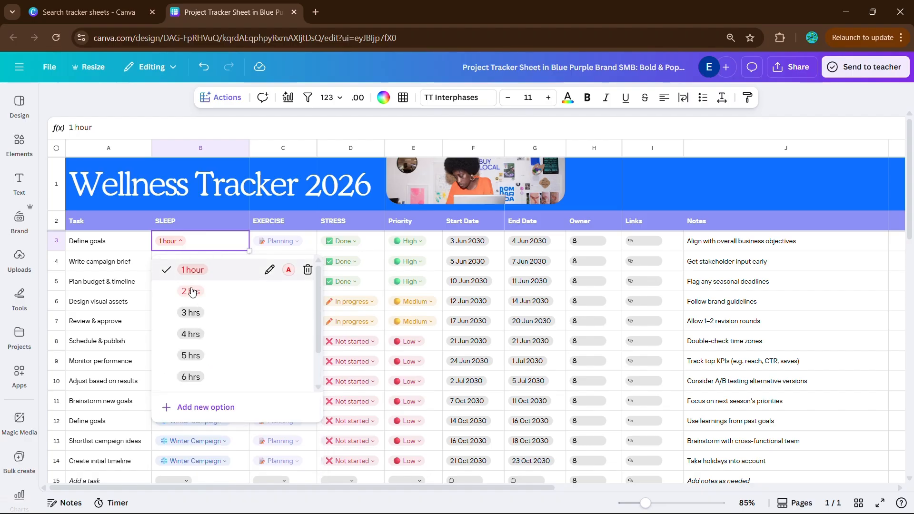
Color the 3 hrs option orange and the 4 hrs option light orange in the SLEEP dropdown
{"action": "left_click", "coordinate": [288, 312]}
{"action": "scroll", "coordinate": [251, 417], "scroll_direction": "down", "scroll_amount": 1}
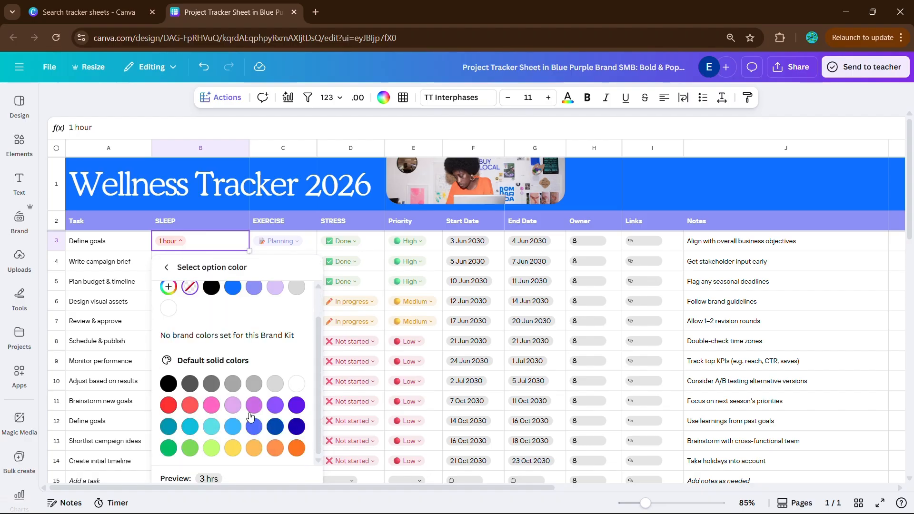
{"action": "left_click", "coordinate": [252, 412]}
{"action": "left_click", "coordinate": [167, 267]}
{"action": "left_click", "coordinate": [289, 333]}
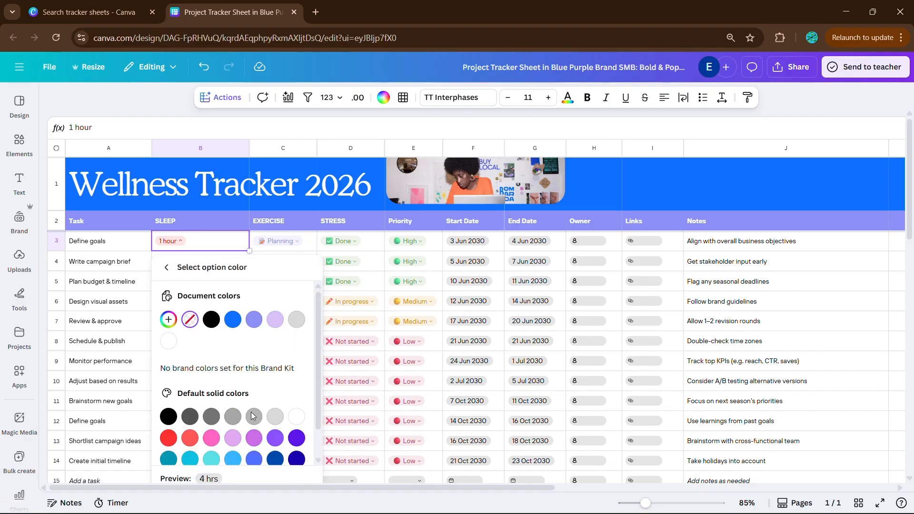
{"action": "left_click", "coordinate": [254, 439]}
{"action": "left_click", "coordinate": [167, 267]}
Color the 5 hrs option yellow and the 6 hrs option light green in the SLEEP dropdown
{"action": "left_click", "coordinate": [289, 312]}
{"action": "scroll", "coordinate": [247, 318], "scroll_direction": "down", "scroll_amount": 1}
{"action": "left_click", "coordinate": [233, 447]}
{"action": "left_click", "coordinate": [166, 268]}
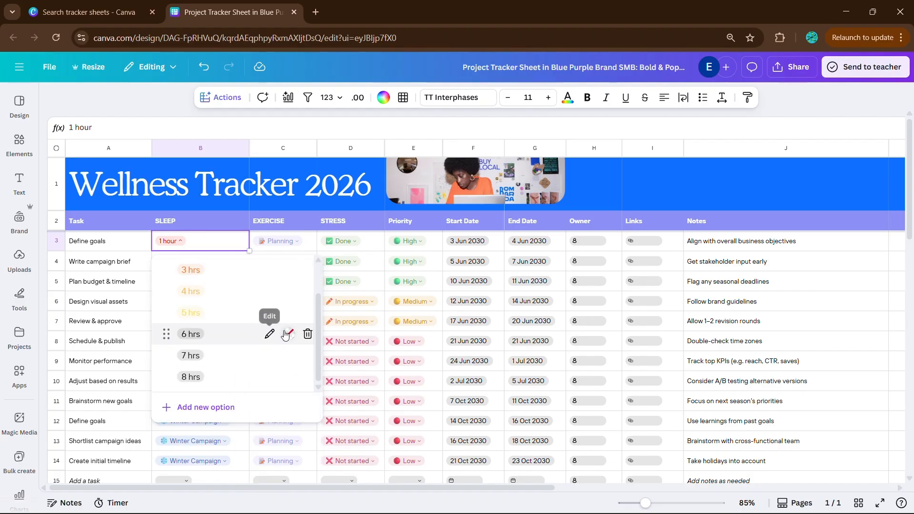
{"action": "left_click", "coordinate": [285, 334]}
{"action": "left_click", "coordinate": [190, 447]}
{"action": "left_click", "coordinate": [166, 267]}
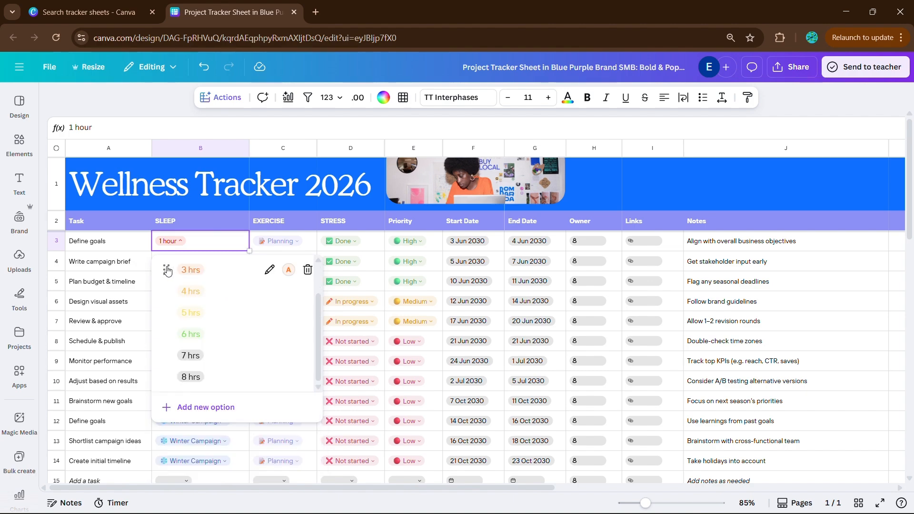
Color the 7 hrs option Sapphire (#5170ff) and the 8 hrs option violet in the SLEEP dropdown
{"action": "left_click", "coordinate": [287, 355]}
{"action": "scroll", "coordinate": [254, 419], "scroll_direction": "down", "scroll_amount": 1}
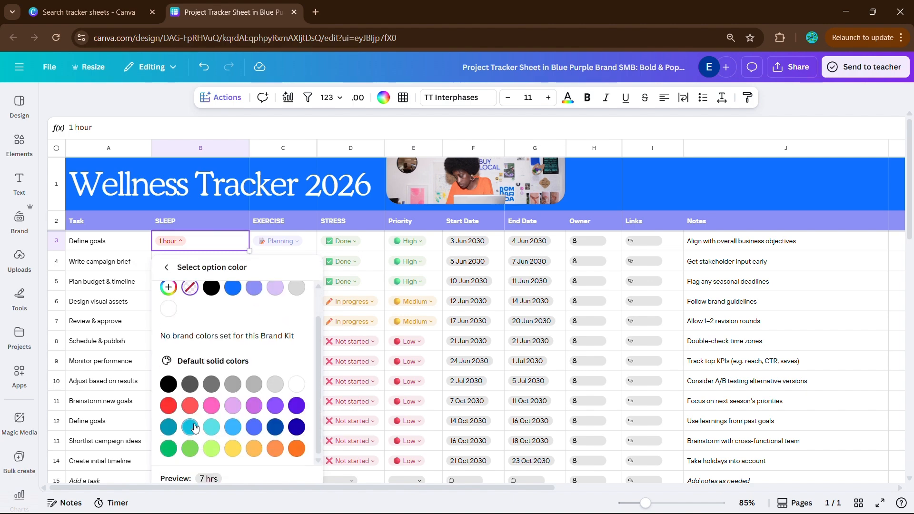
{"action": "left_click", "coordinate": [254, 427]}
{"action": "left_click", "coordinate": [167, 267]}
{"action": "left_click", "coordinate": [285, 376]}
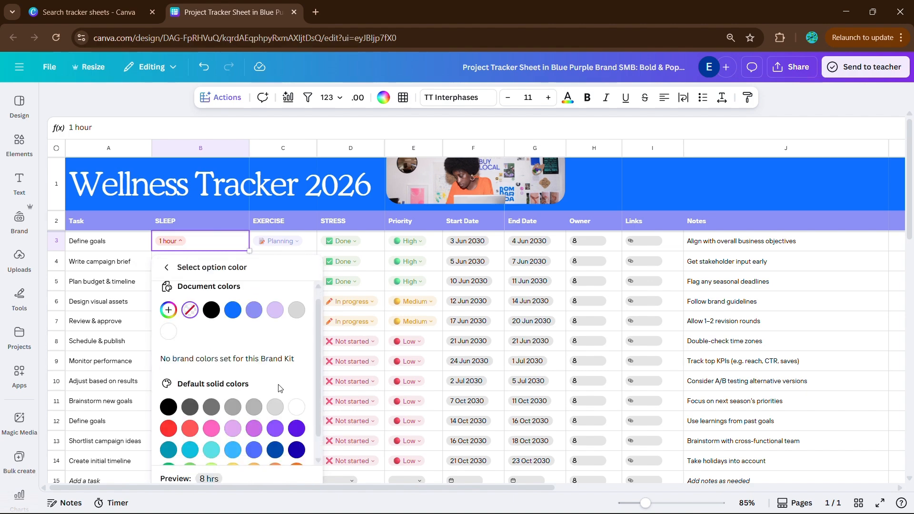
{"action": "scroll", "coordinate": [279, 388], "scroll_direction": "down", "scroll_amount": 1}
{"action": "left_click", "coordinate": [295, 407]}
{"action": "left_click", "coordinate": [167, 268]}
{"action": "scroll", "coordinate": [238, 305], "scroll_direction": "down", "scroll_amount": 2}
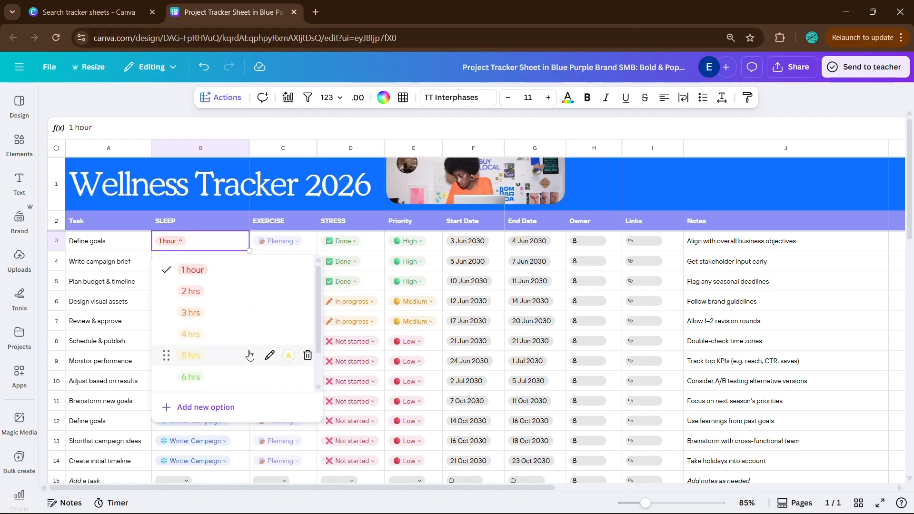
Fill the first SLEEP dropdown, set to 1 hour, down the column through row 15
{"action": "left_click", "coordinate": [241, 251]}
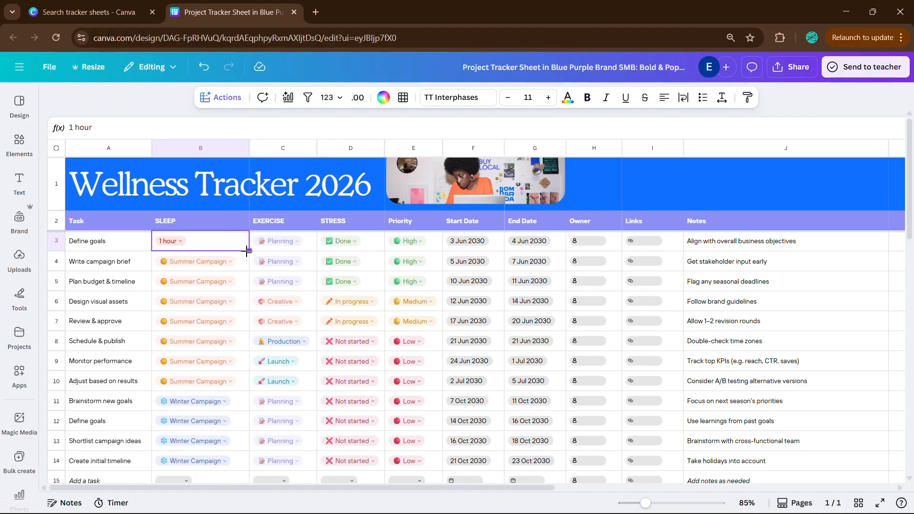
{"action": "left_click_drag", "start_coordinate": [248, 250], "coordinate": [241, 460]}
{"action": "scroll", "coordinate": [228, 333], "scroll_direction": "up", "scroll_amount": 2}
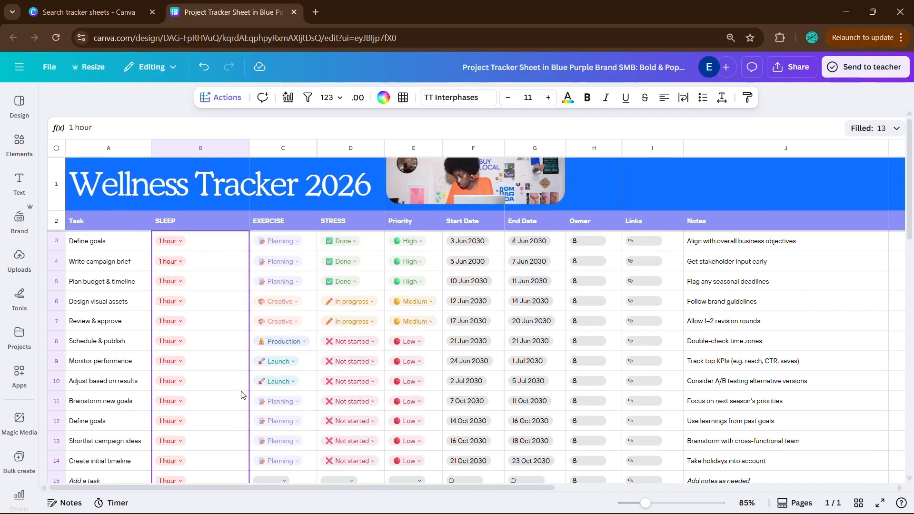
Rename the Task header to DATE and replace "Define goals" below it with JANUARY 1
{"action": "left_click", "coordinate": [97, 220]}
{"action": "type", "text": "DATE"}
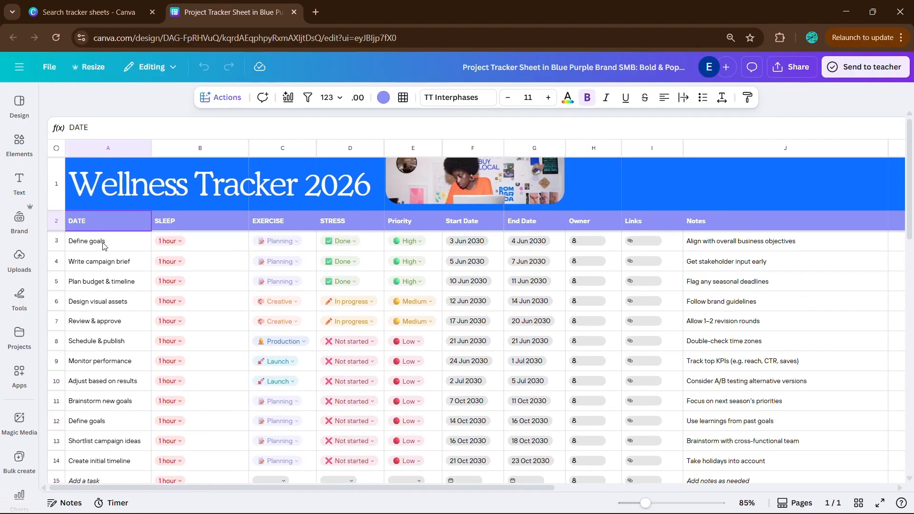
{"action": "double_click", "coordinate": [104, 244]}
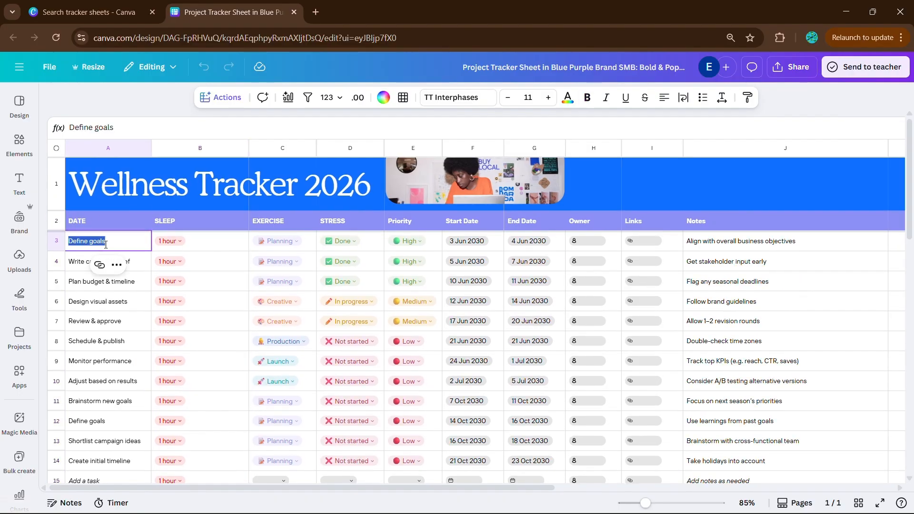
{"action": "type", "text": "j"}
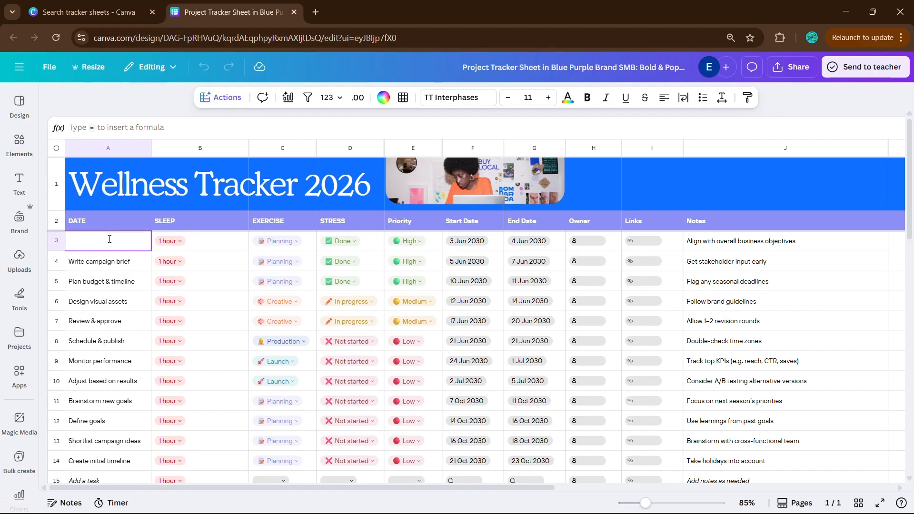
{"action": "type", "text": "JANUARY 1"}
{"action": "left_click", "coordinate": [129, 266]}
Fill JANUARY 1 down the DATE column through row 6 and change the row 4 entry to JANUARY 2
{"action": "left_click", "coordinate": [132, 245]}
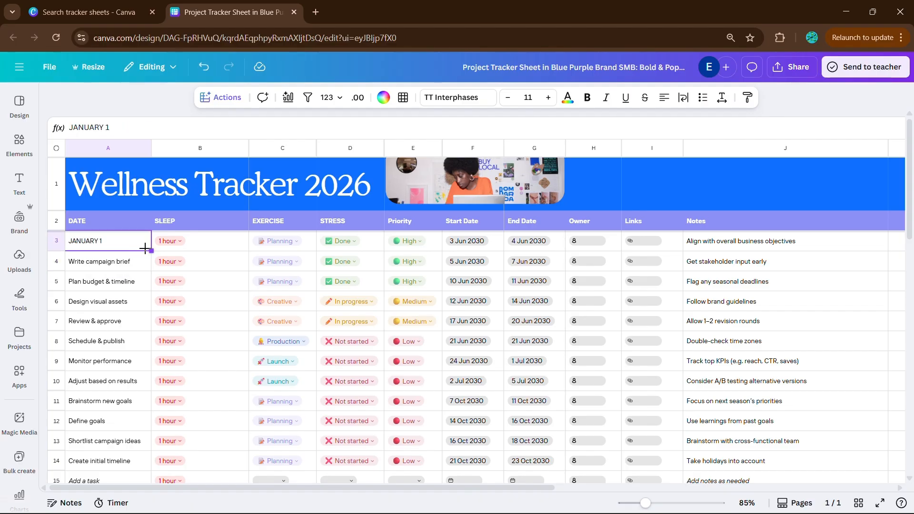
{"action": "left_click_drag", "start_coordinate": [150, 249], "coordinate": [132, 296]}
{"action": "double_click", "coordinate": [125, 261]}
{"action": "left_click", "coordinate": [125, 260]}
{"action": "key", "text": "BackSpace"}
{"action": "type", "text": "2"}
{"action": "key", "text": "Return"}
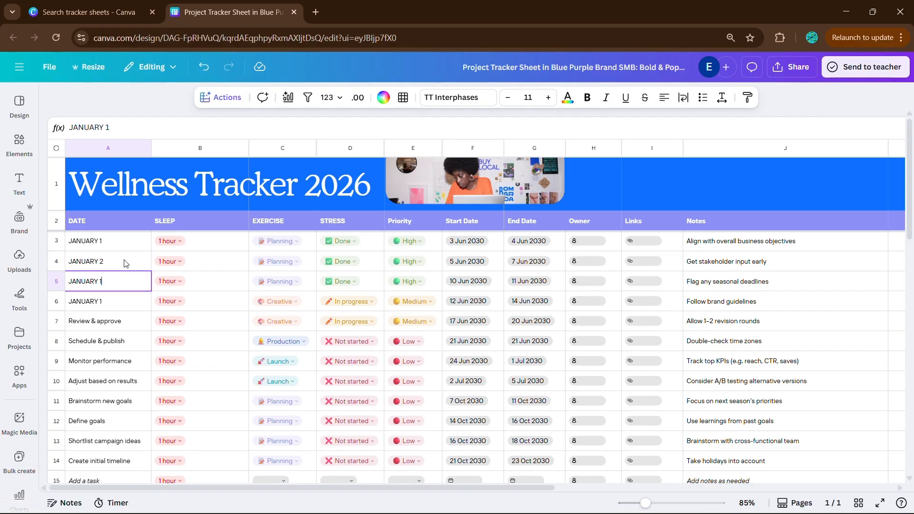
Change the DATE entries in rows 5 and 6 to JANUARY 3 and JANUARY 4
{"action": "key", "text": "Return"}
{"action": "key", "text": "Down"}
{"action": "key", "text": "Delete"}
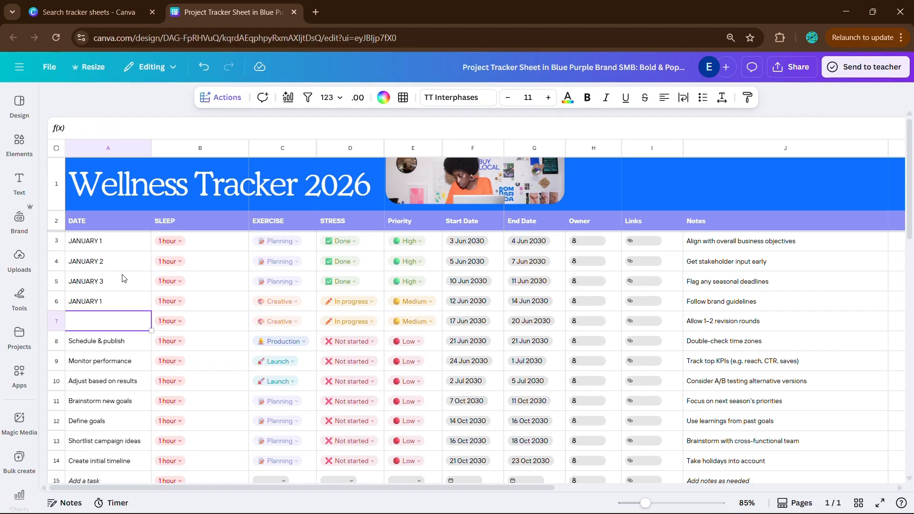
{"action": "key", "text": "ctrl+z"}
{"action": "left_click", "coordinate": [108, 303]}
{"action": "double_click", "coordinate": [108, 304]}
{"action": "key", "text": "BackSpace"}
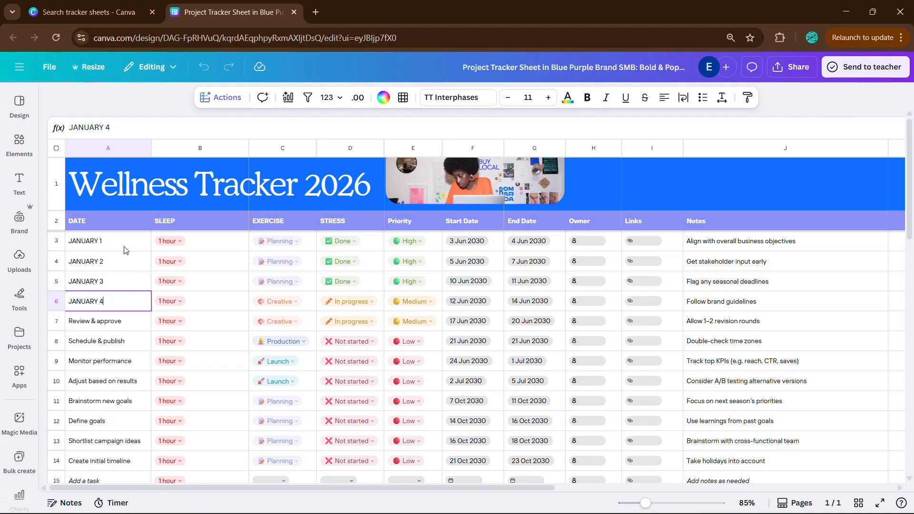
{"action": "type", "text": "4"}
{"action": "scroll", "coordinate": [110, 381], "scroll_direction": "down", "scroll_amount": 3}
{"action": "scroll", "coordinate": [119, 411], "scroll_direction": "up", "scroll_amount": 3}
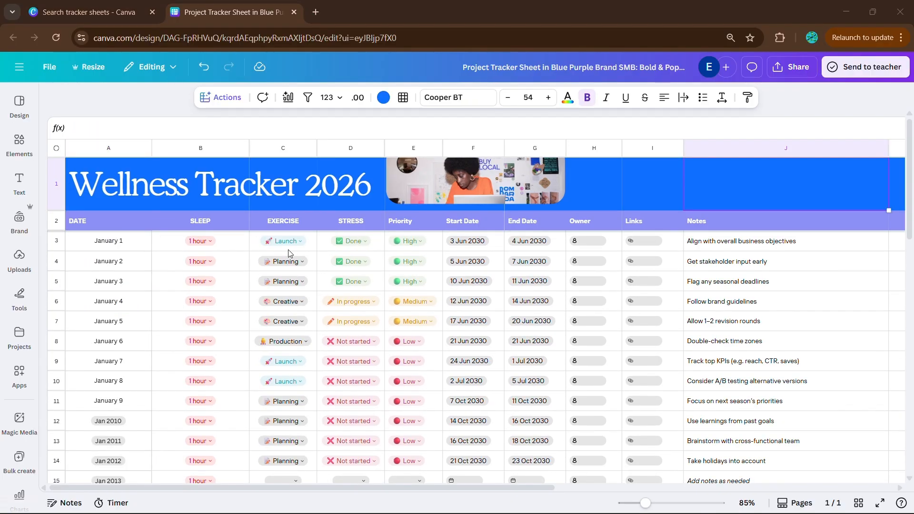
Move the Done dropdown from January 1's STRESS cell to its EXERCISE cell
{"action": "left_click", "coordinate": [376, 245]}
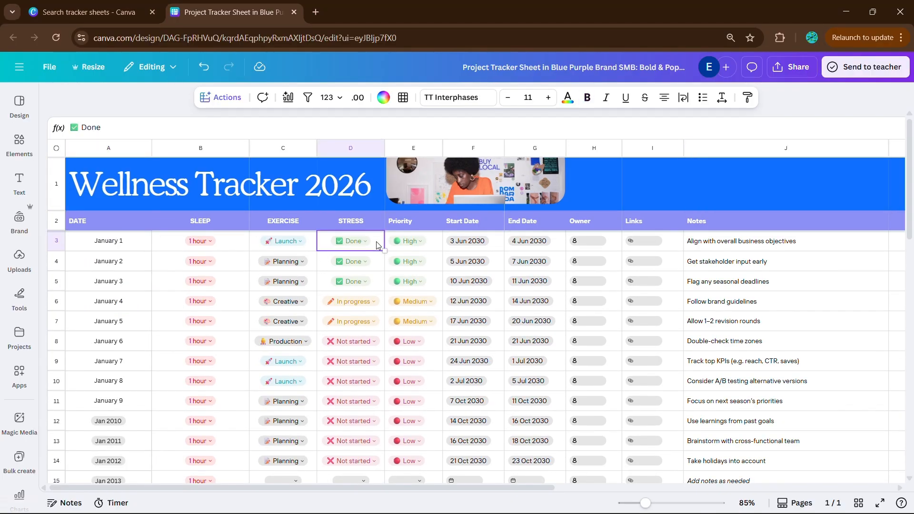
{"action": "key", "text": "ctrl+x"}
{"action": "left_click", "coordinate": [306, 241]}
{"action": "key", "text": "ctrl+v"}
{"action": "left_click", "coordinate": [313, 241]}
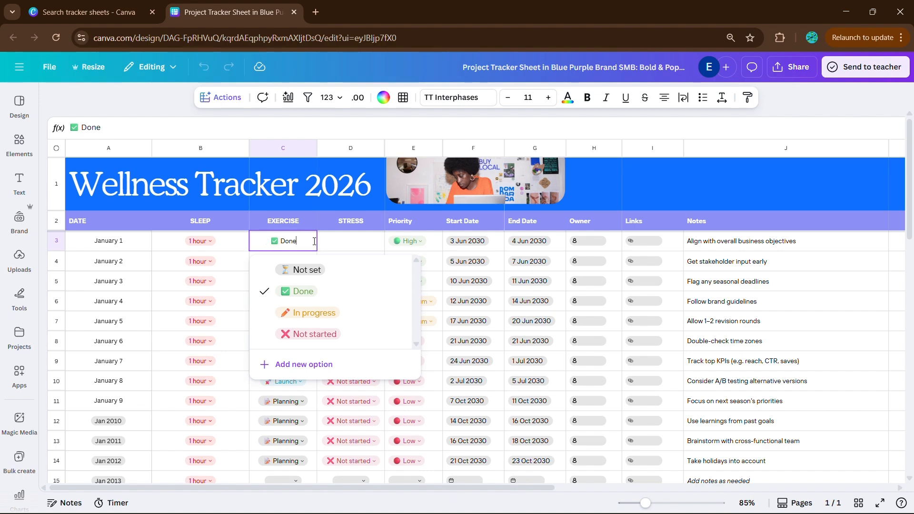
{"action": "left_click", "coordinate": [334, 241]}
Shorten the Done and Not started options of the EXERCISE dropdown to only their check mark and cross emojis
{"action": "left_click", "coordinate": [292, 243]}
{"action": "left_click", "coordinate": [369, 291]}
{"action": "key", "text": "BackSpace"}
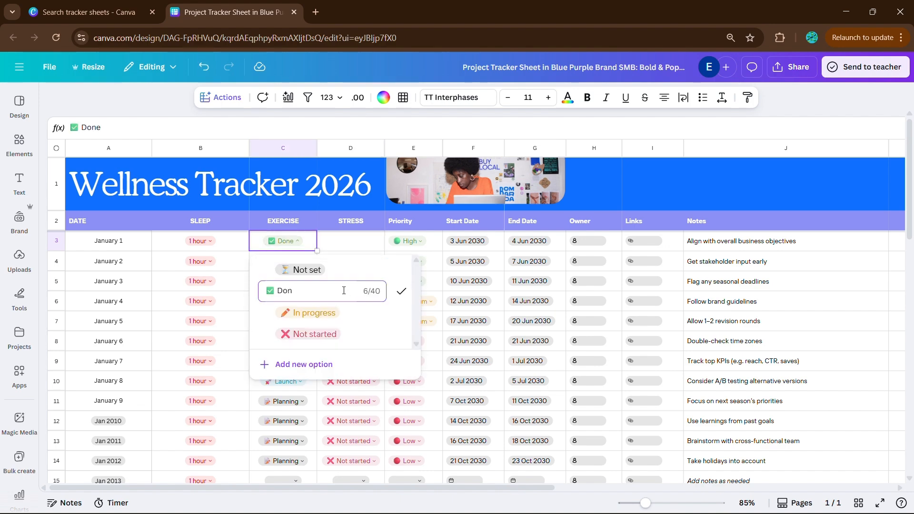
{"action": "key", "text": "Return"}
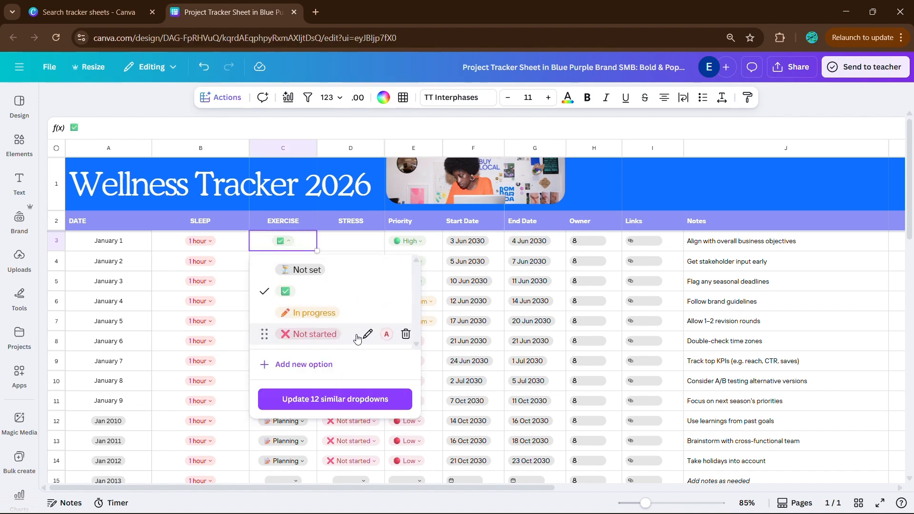
{"action": "left_click", "coordinate": [365, 335]}
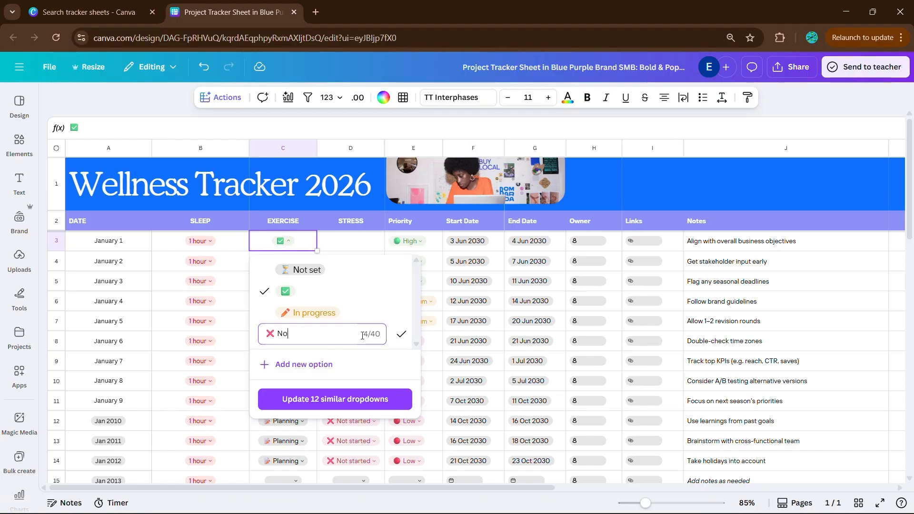
{"action": "left_click", "coordinate": [401, 334]}
Delete the In progress and Not set options from the EXERCISE dropdown and update all similar dropdowns
{"action": "left_click", "coordinate": [404, 313]}
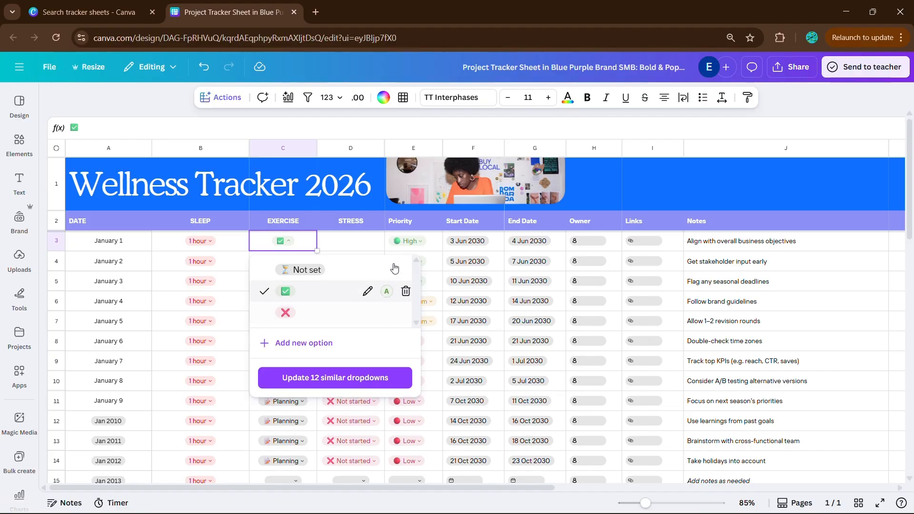
{"action": "scroll", "coordinate": [395, 267], "scroll_direction": "down", "scroll_amount": 1}
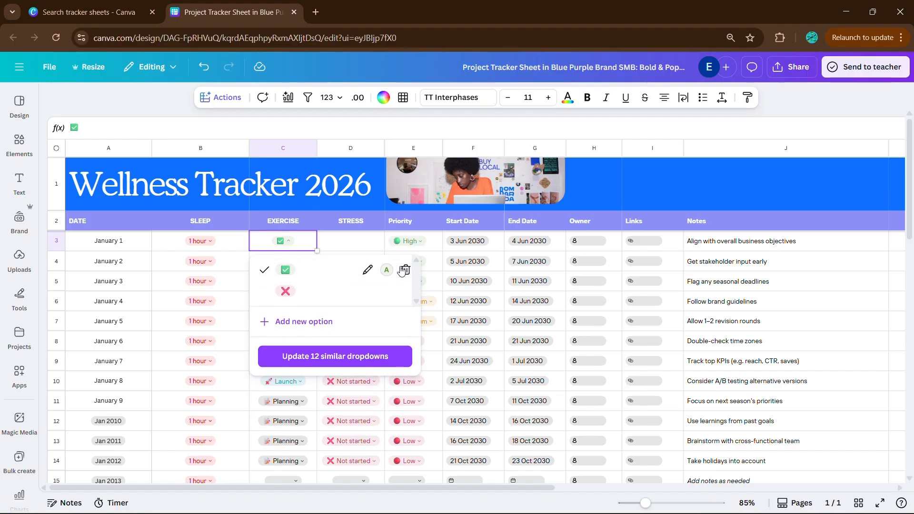
{"action": "left_click", "coordinate": [335, 356]}
Fill January 1's check mark EXERCISE dropdown down the column across 31 rows
{"action": "left_click_drag", "start_coordinate": [317, 251], "coordinate": [300, 435]}
{"action": "scroll", "coordinate": [341, 312], "scroll_direction": "up", "scroll_amount": 5}
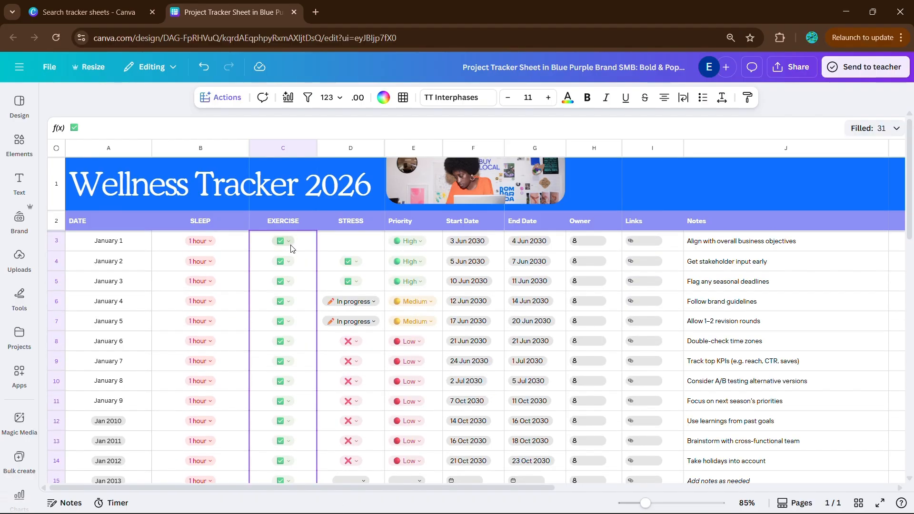
Add a "0" option to the EXERCISE dropdown and apply it to all similar dropdowns
{"action": "left_click", "coordinate": [314, 240]}
{"action": "left_click", "coordinate": [289, 241]}
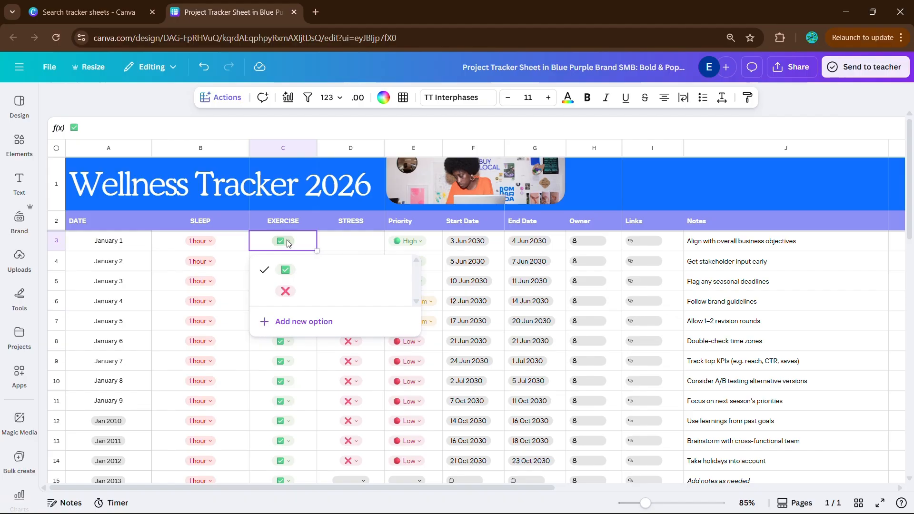
{"action": "left_click", "coordinate": [365, 328]}
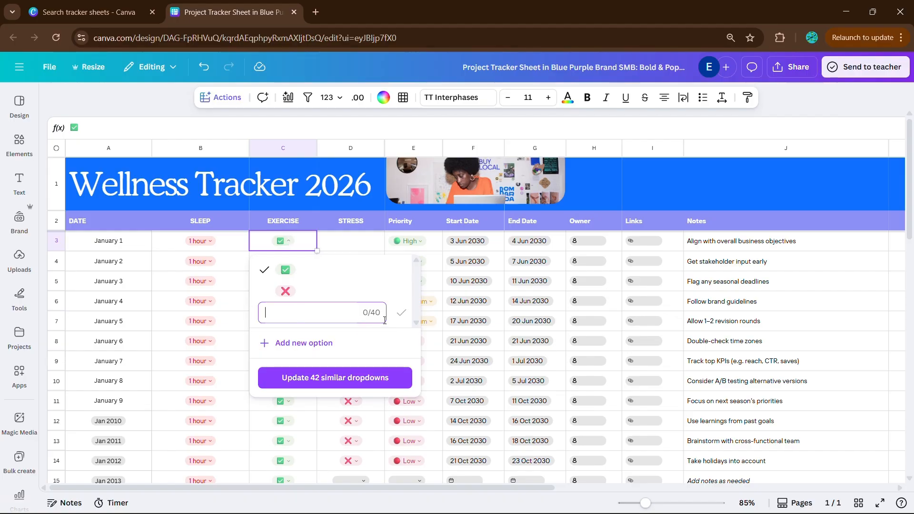
{"action": "left_click", "coordinate": [401, 312]}
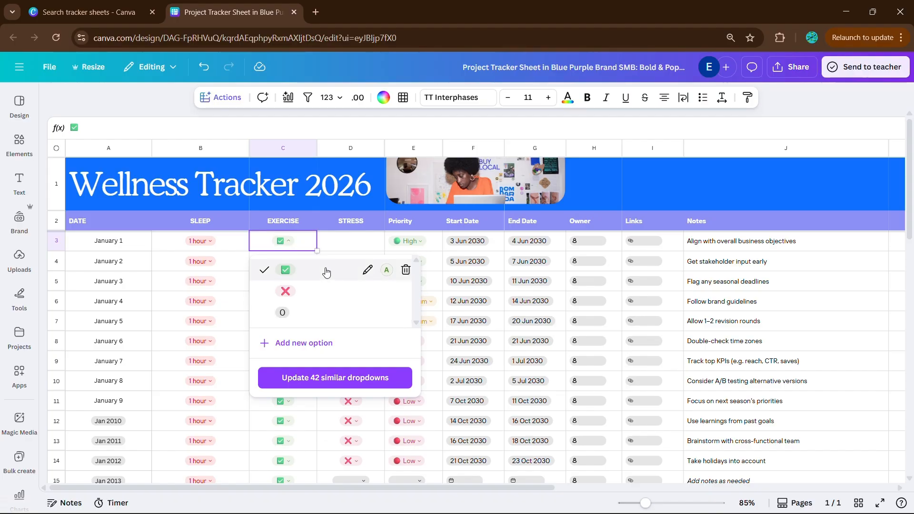
{"action": "left_click", "coordinate": [320, 377]}
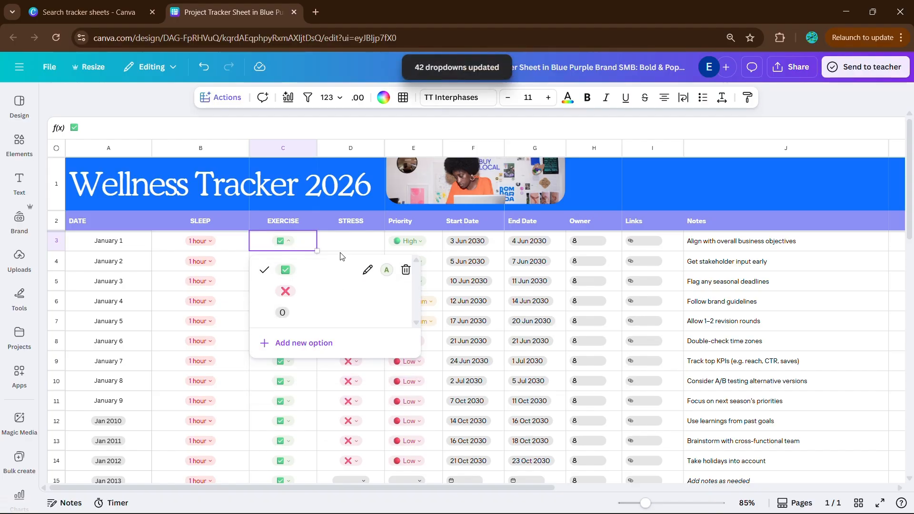
Set January 1's EXERCISE dropdown to 0 and fill it down the whole column
{"action": "left_click", "coordinate": [288, 312]}
{"action": "left_click", "coordinate": [289, 241]}
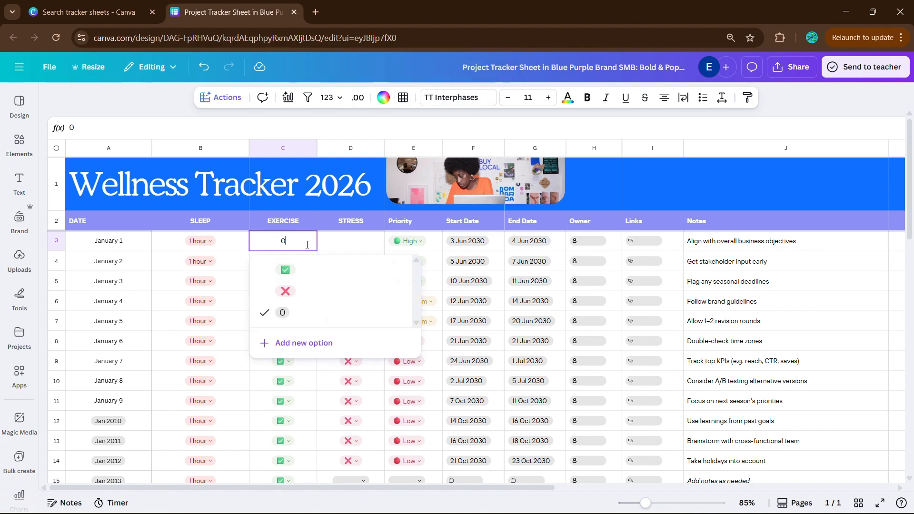
{"action": "left_click", "coordinate": [327, 244]}
{"action": "left_click", "coordinate": [312, 248]}
{"action": "left_click_drag", "start_coordinate": [316, 251], "coordinate": [327, 455]}
{"action": "scroll", "coordinate": [367, 400], "scroll_direction": "up", "scroll_amount": 3}
{"action": "scroll", "coordinate": [367, 400], "scroll_direction": "up", "scroll_amount": 3}
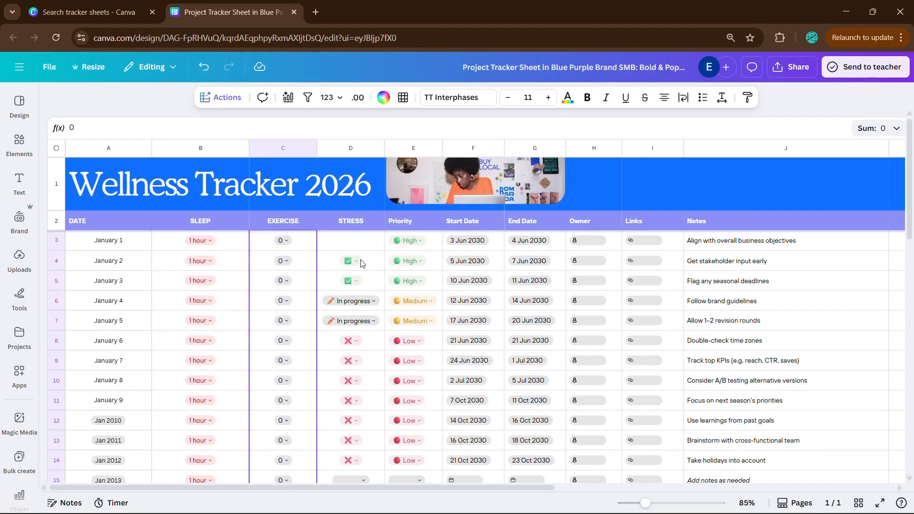
Set January 1's Priority dropdown to Not set and move it into the STRESS column of the same row
{"action": "left_click", "coordinate": [360, 239]}
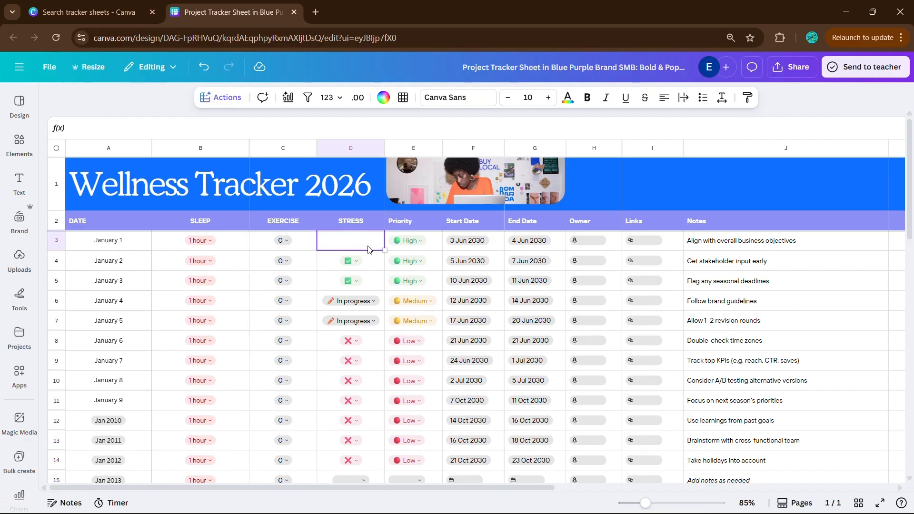
{"action": "left_click", "coordinate": [428, 247]}
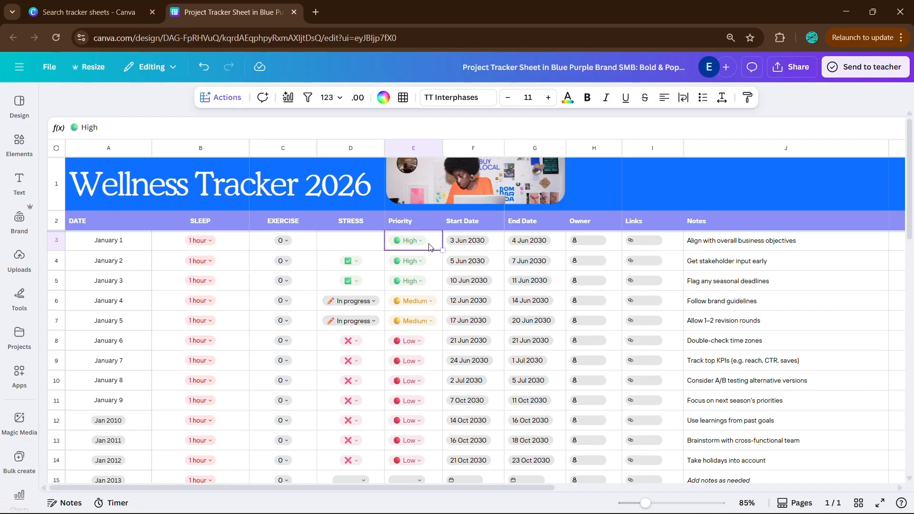
{"action": "left_click", "coordinate": [428, 246]}
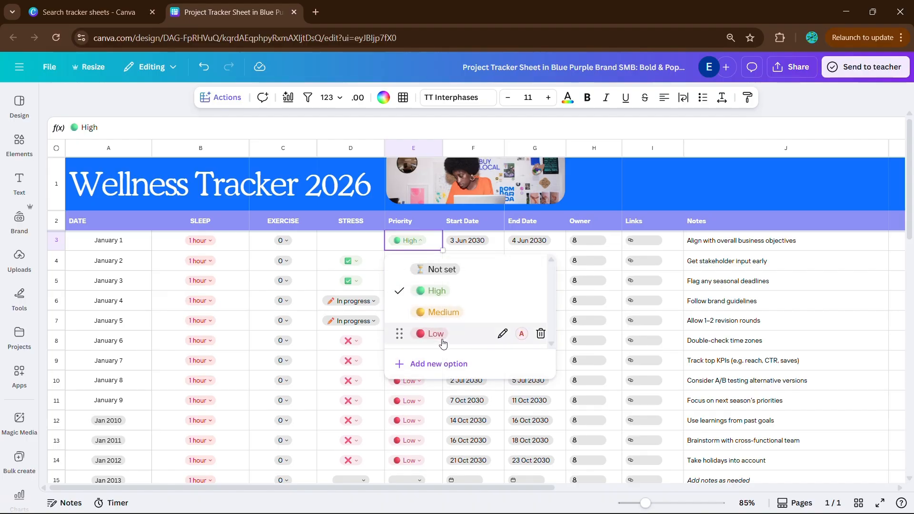
{"action": "left_click", "coordinate": [438, 266]}
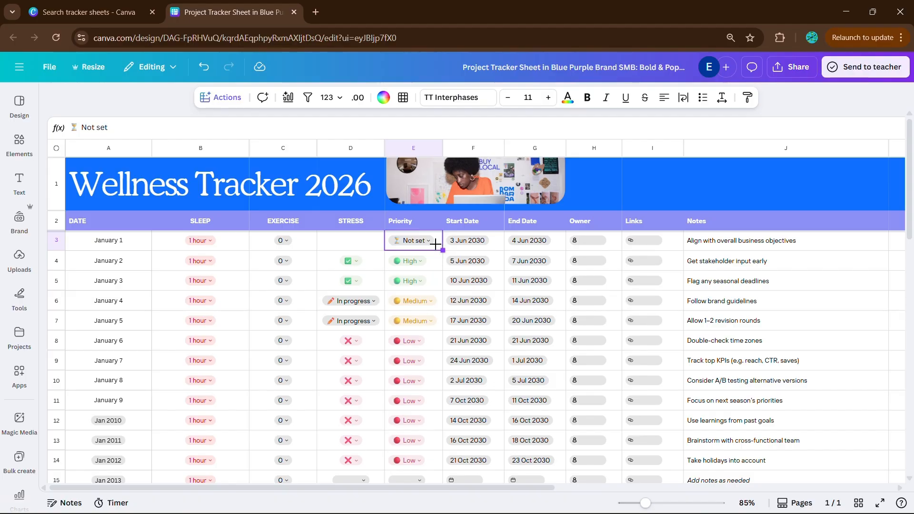
{"action": "key", "text": "Delete"}
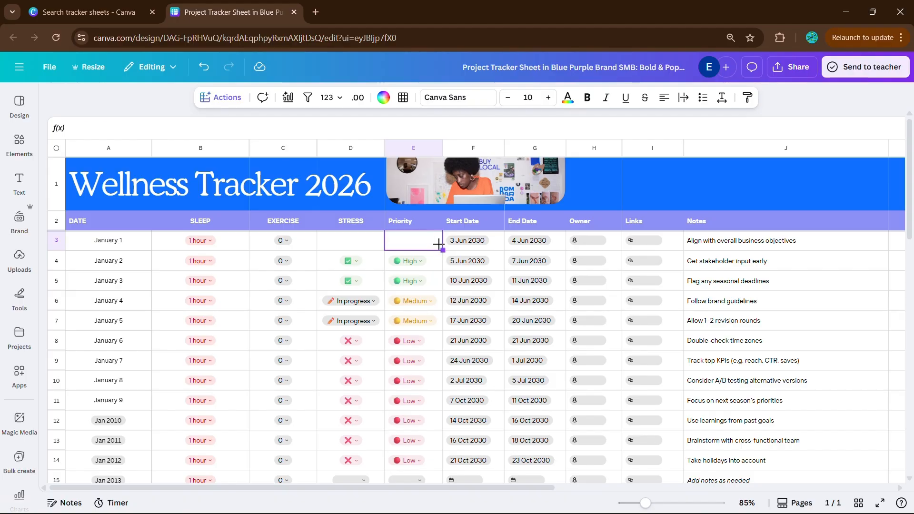
{"action": "left_click", "coordinate": [360, 245]}
Clear the old dropdowns from the STRESS cells below January 1
{"action": "left_click", "coordinate": [377, 262]}
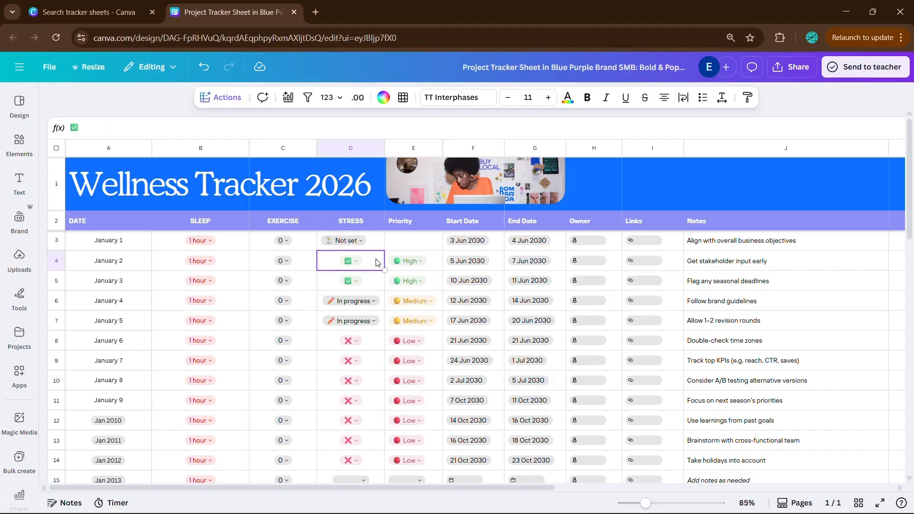
{"action": "left_click_drag", "start_coordinate": [386, 273], "coordinate": [388, 367]}
{"action": "key", "text": "Delete"}
{"action": "left_click_drag", "start_coordinate": [388, 367], "coordinate": [348, 370]}
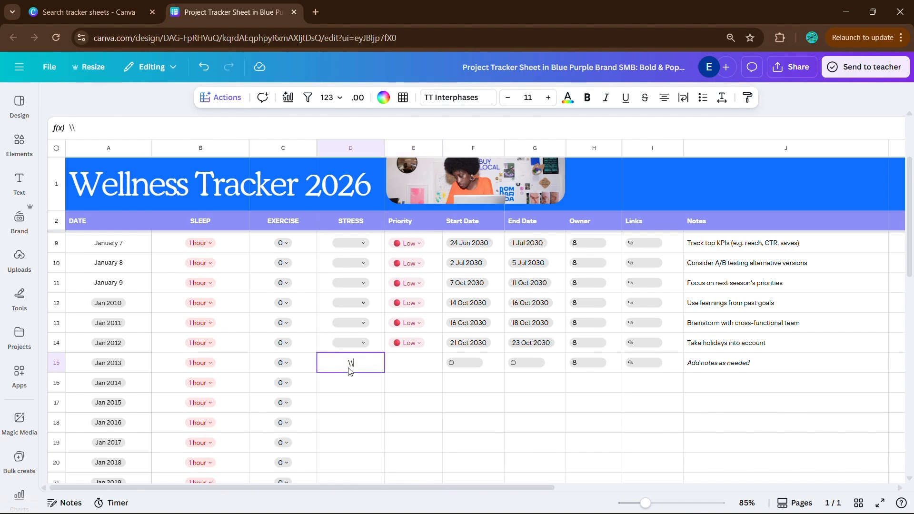
{"action": "left_click", "coordinate": [512, 412]}
{"action": "left_click", "coordinate": [374, 364]}
{"action": "scroll", "coordinate": [375, 332], "scroll_direction": "up", "scroll_amount": 3}
{"action": "left_click", "coordinate": [390, 261], "text": "shift"}
{"action": "left_click_drag", "start_coordinate": [388, 480], "coordinate": [357, 436]}
{"action": "key", "text": "Delete"}
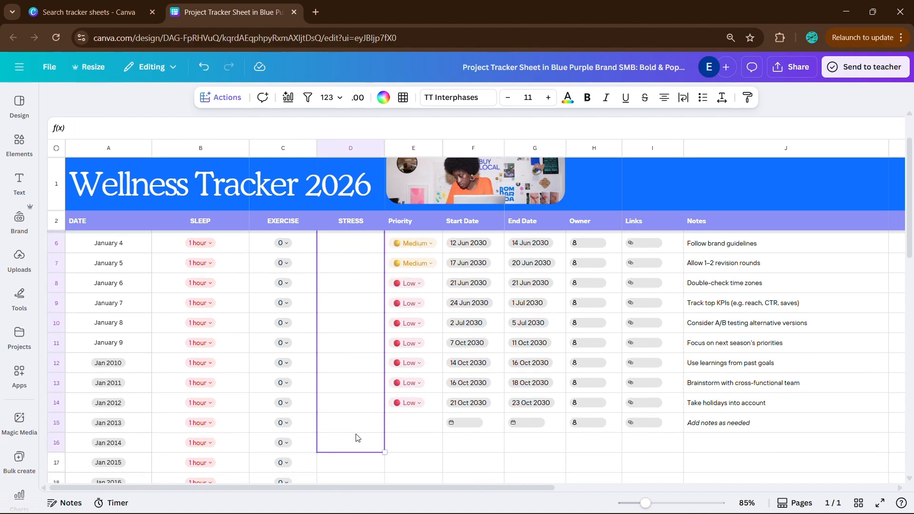
Fill January 1's Not set STRESS dropdown down the column across 31 rows
{"action": "scroll", "coordinate": [364, 423], "scroll_direction": "up", "scroll_amount": 2}
{"action": "left_click", "coordinate": [373, 243]}
{"action": "left_click_drag", "start_coordinate": [384, 250], "coordinate": [391, 449]}
{"action": "scroll", "coordinate": [461, 384], "scroll_direction": "up", "scroll_amount": 8}
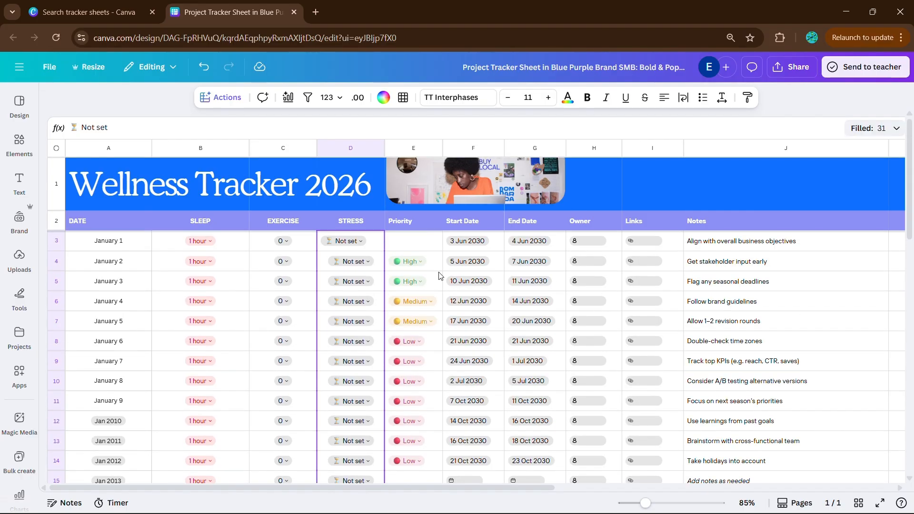
Clear the unused Priority, Start Date, End Date, Owner, Links and Notes columns, including their headers and all row contents
{"action": "left_click", "coordinate": [369, 242]}
{"action": "left_click_drag", "start_coordinate": [413, 242], "coordinate": [689, 286]}
{"action": "left_click_drag", "start_coordinate": [413, 221], "coordinate": [833, 401]}
{"action": "key", "text": "Delete"}
{"action": "key", "text": "Delete"}
{"action": "scroll", "coordinate": [282, 380], "scroll_direction": "up", "scroll_amount": 3}
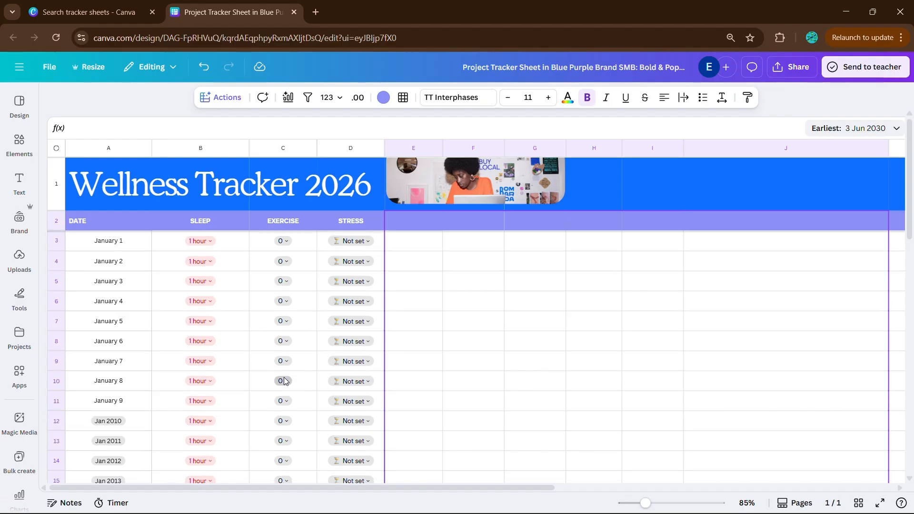
{"action": "left_click", "coordinate": [138, 243]}
{"action": "left_click", "coordinate": [205, 241]}
{"action": "left_click", "coordinate": [282, 240]}
{"action": "left_click", "coordinate": [478, 275]}
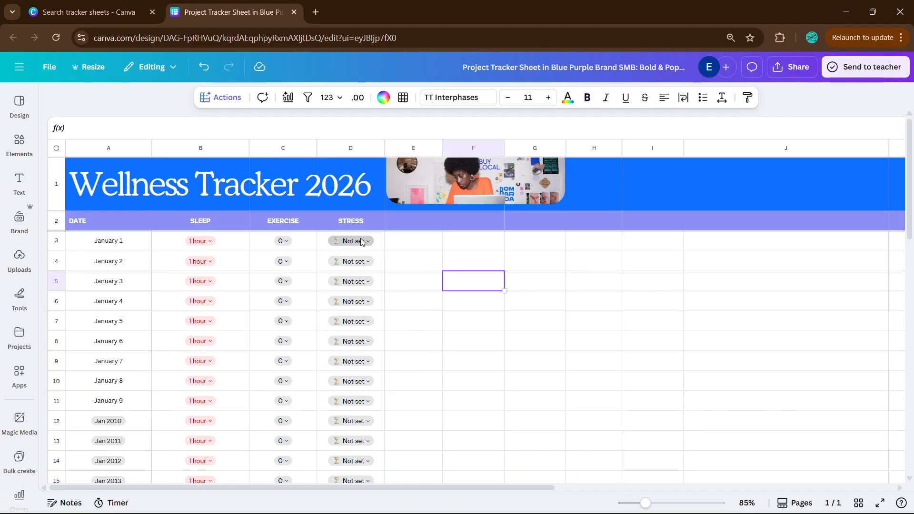
{"action": "left_click", "coordinate": [360, 241]}
{"action": "left_click", "coordinate": [530, 295]}
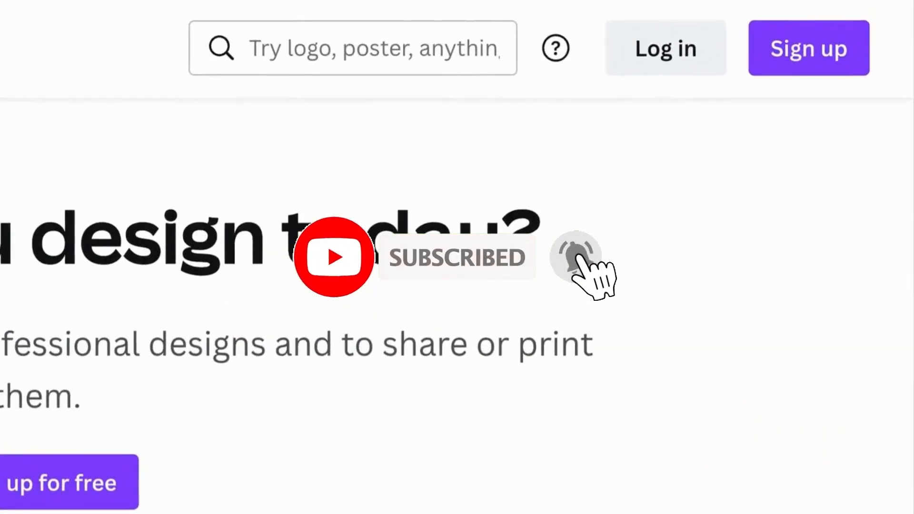
Begin logging in to Canva with the email option and submit the account's email address
{"action": "left_click", "coordinate": [668, 51]}
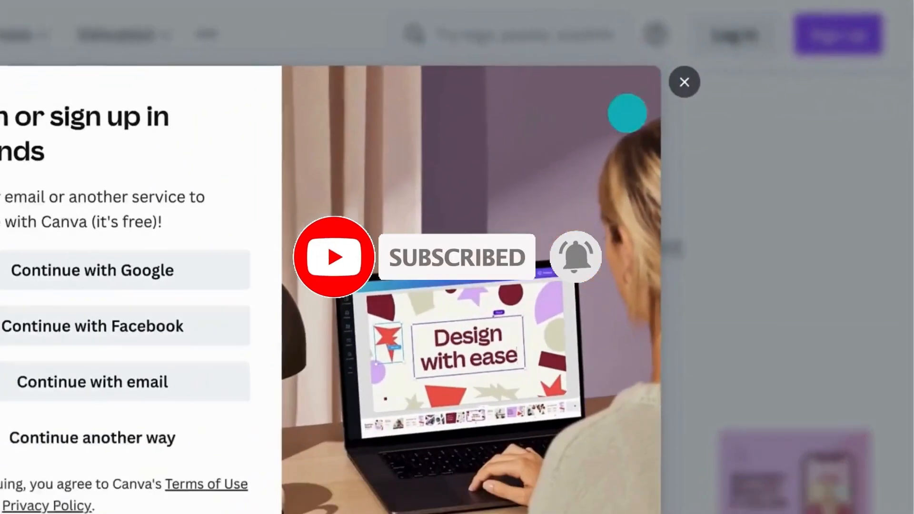
{"action": "left_click", "coordinate": [339, 322]}
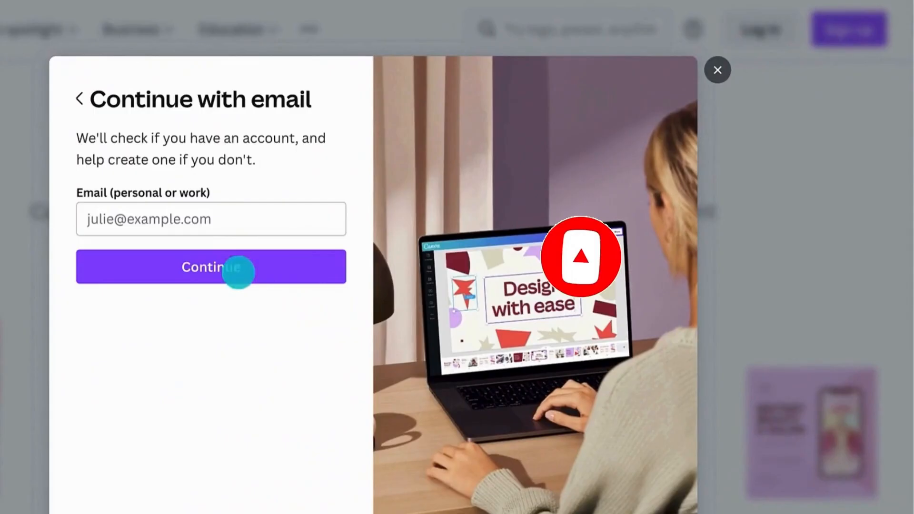
{"action": "left_click", "coordinate": [119, 209]}
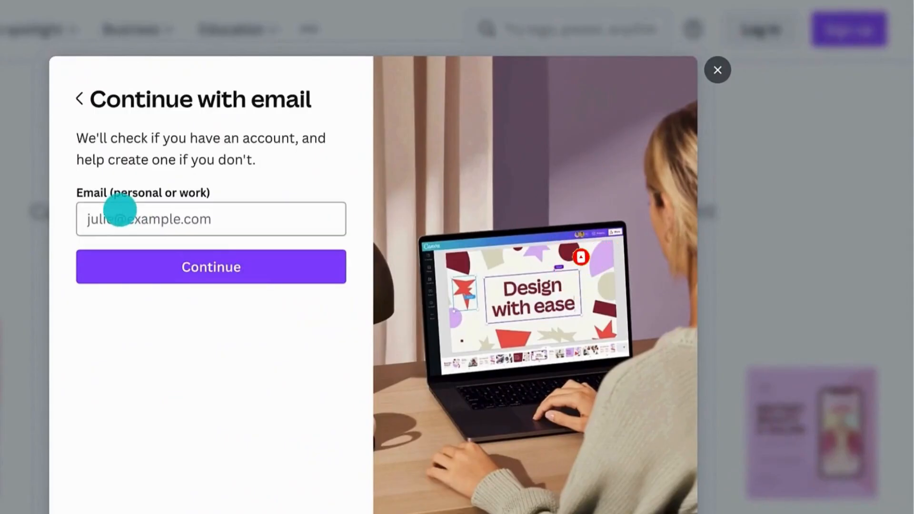
{"action": "left_click", "coordinate": [130, 252]}
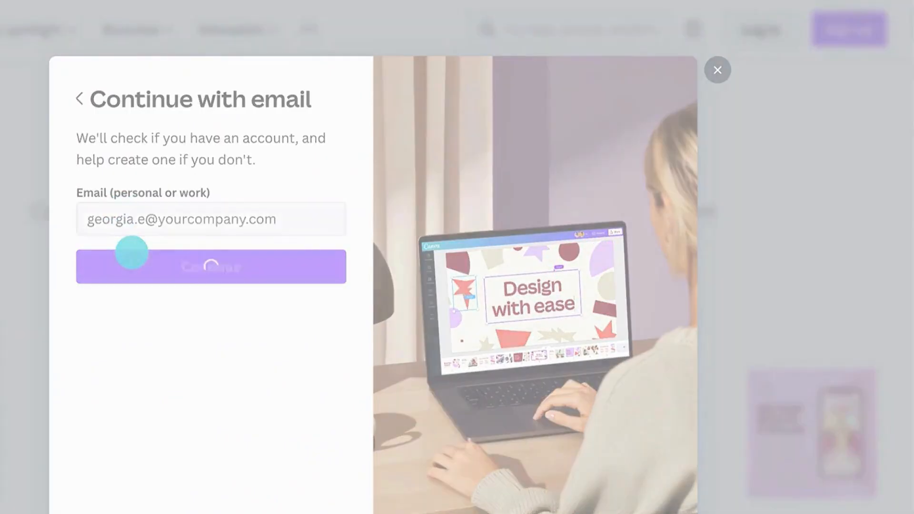